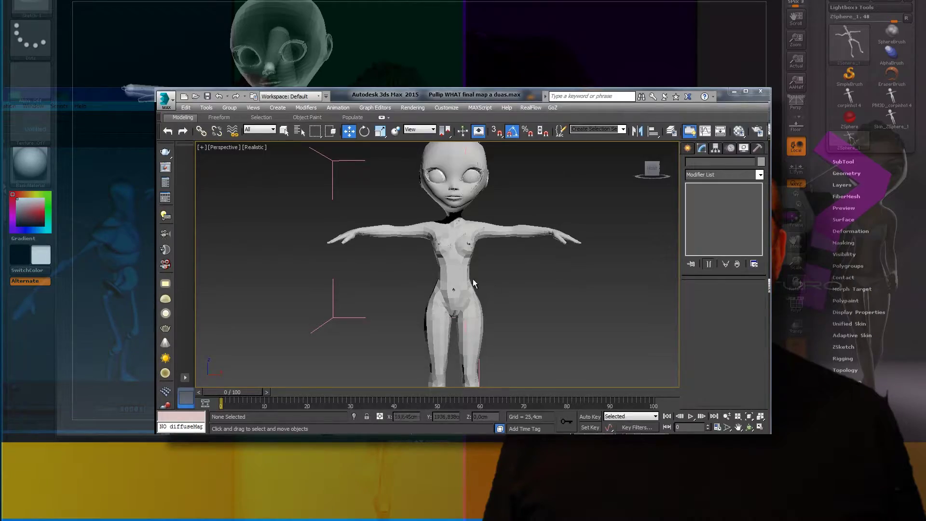
Select the character's body mesh, then toggle Attach in Edit Geometry and cancel it.
click(451, 273)
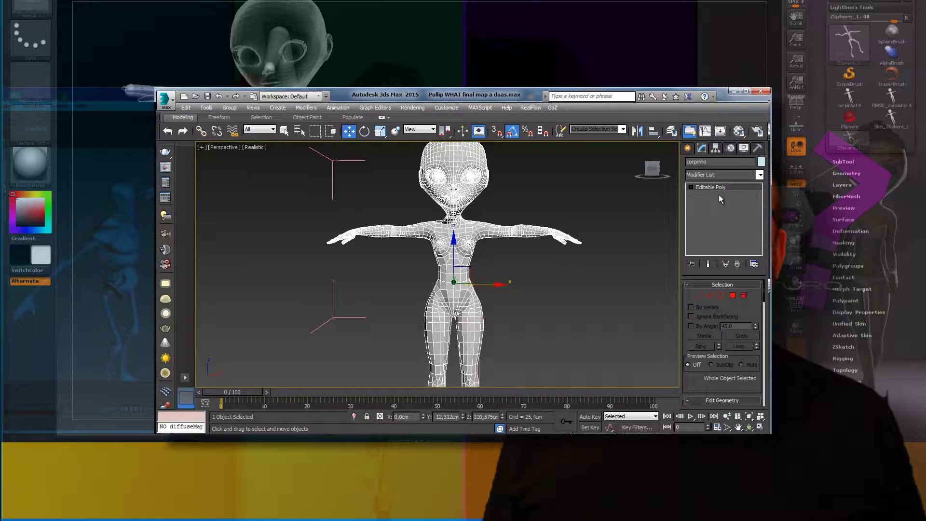
scroll(704, 378, down, 3)
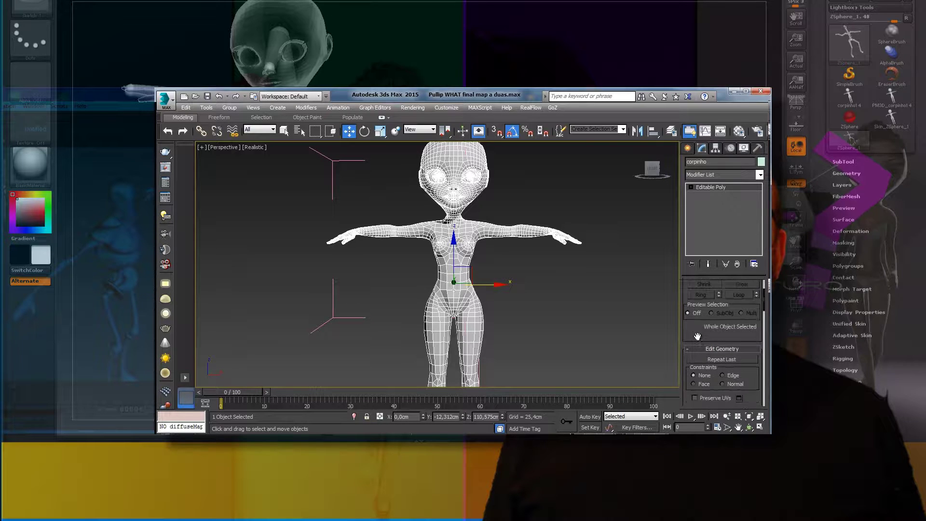
scroll(698, 328, down, 1)
scroll(711, 345, down, 2)
click(700, 360)
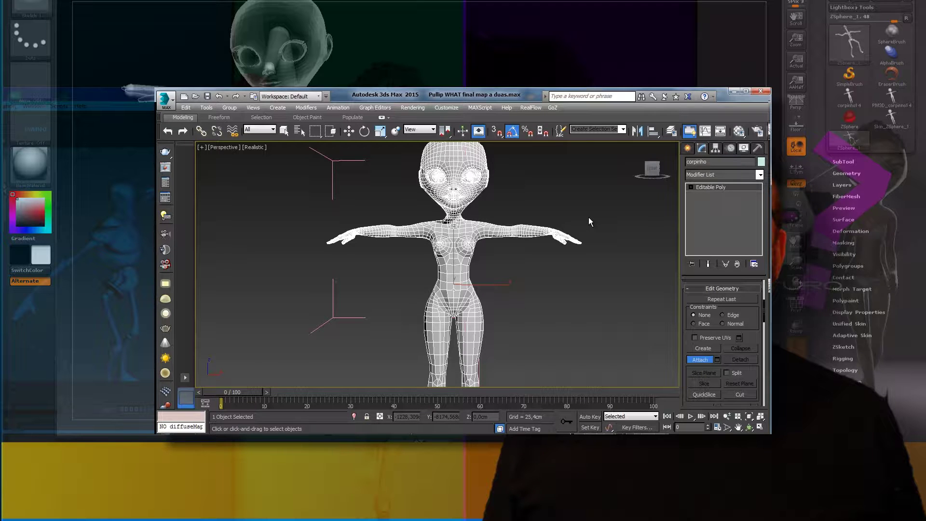
right_click(484, 293)
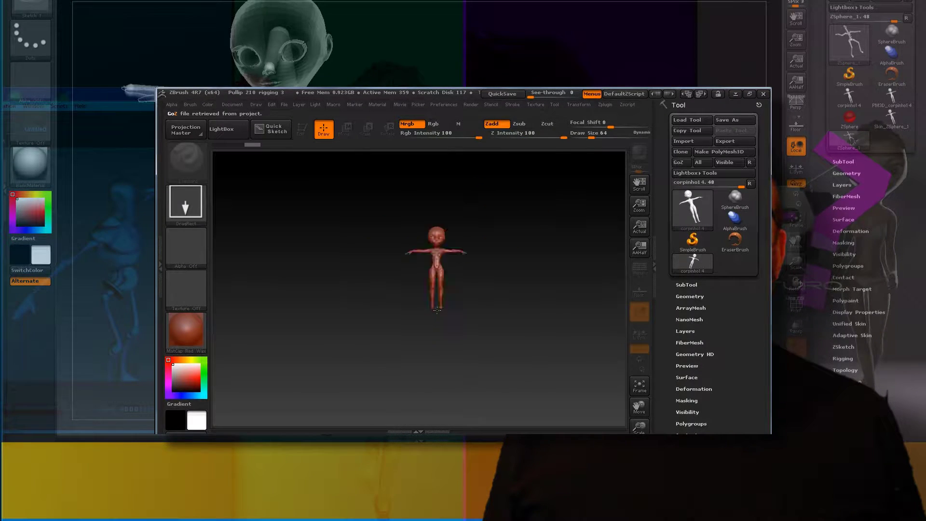
Make the imported body editable, frame it, and convert it to a PolyMesh3D.
key(shift)
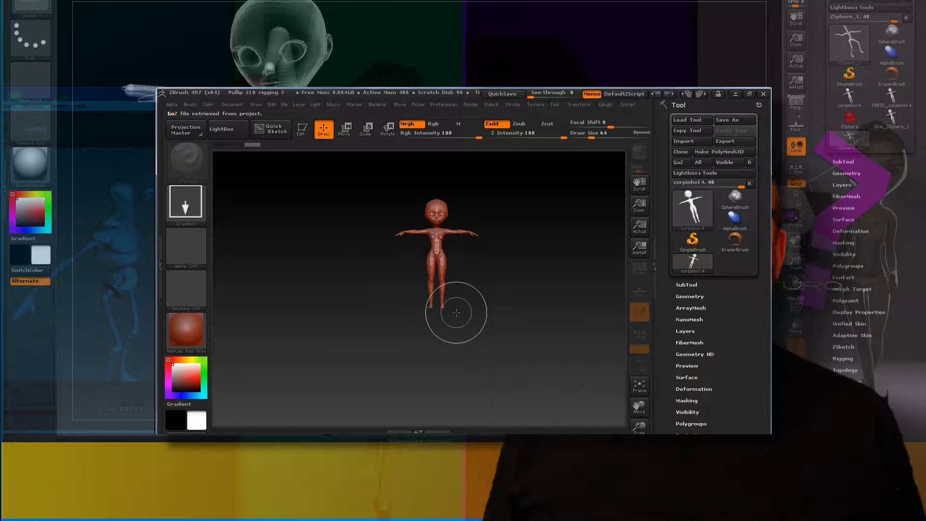
key(t)
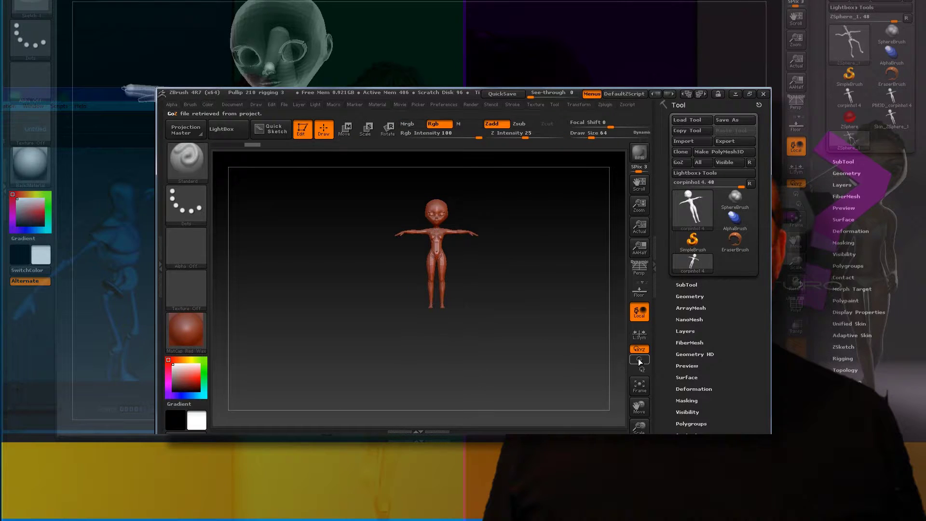
click(640, 388)
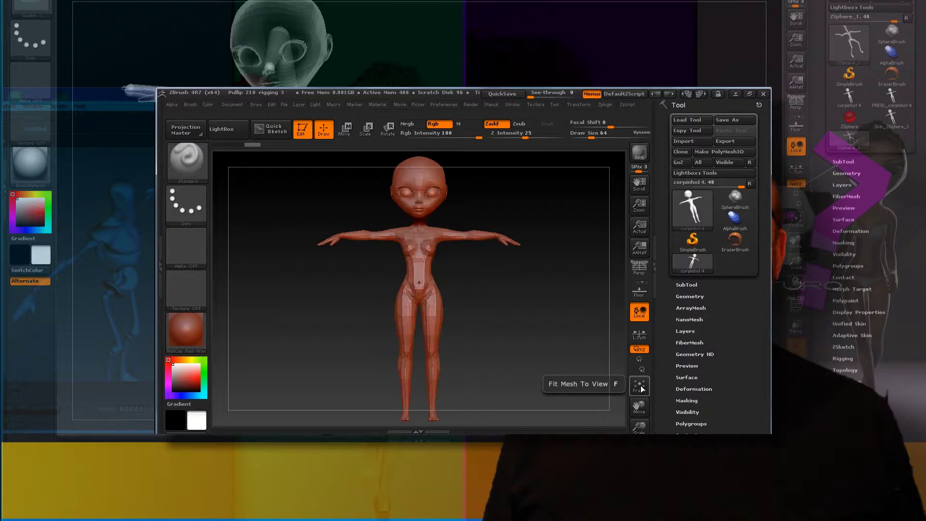
click(729, 153)
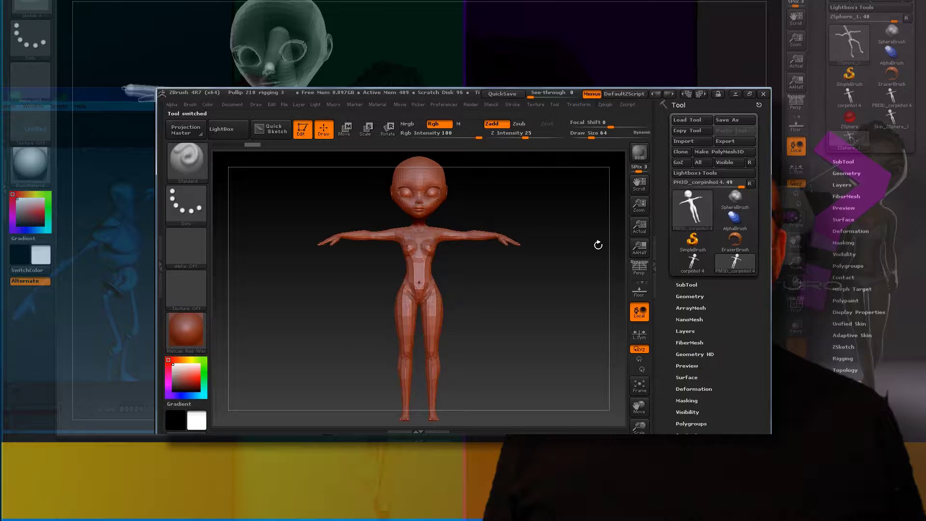
Subdivide the body with Ctrl+D and apply the grey BasicMaterial.
key(ctrl+d)
click(696, 296)
drag(738, 313, 714, 222)
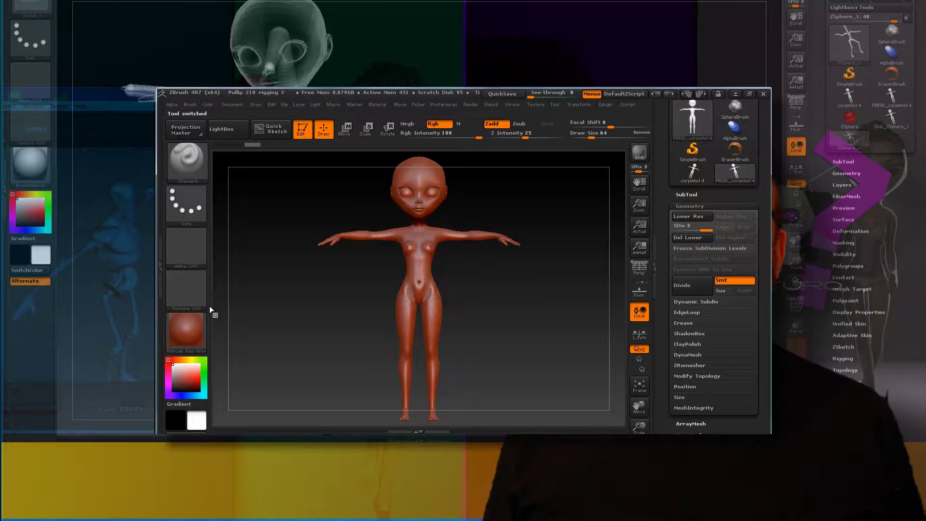
click(189, 327)
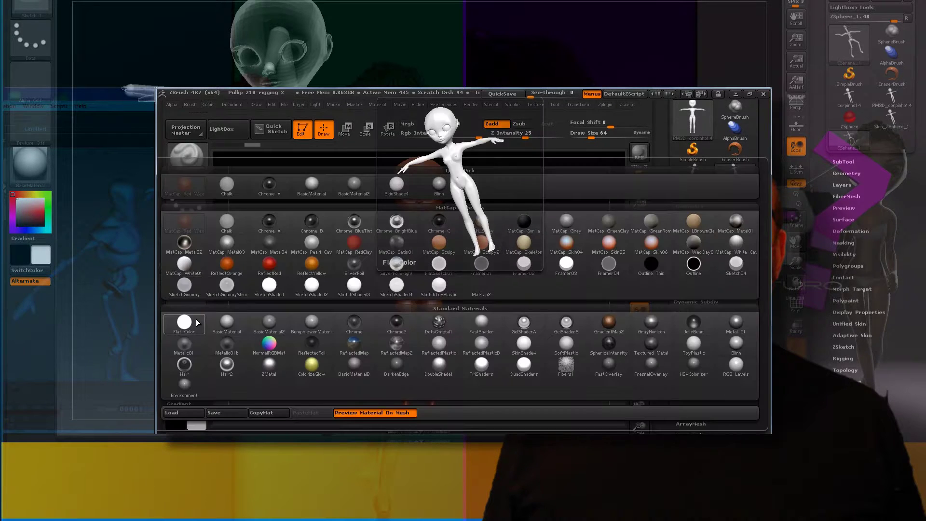
click(229, 323)
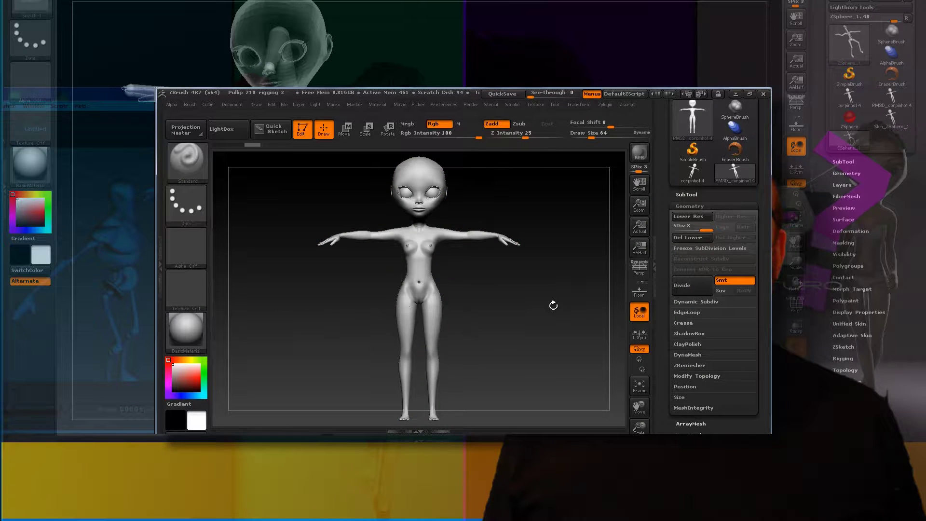
drag(765, 350, 765, 433)
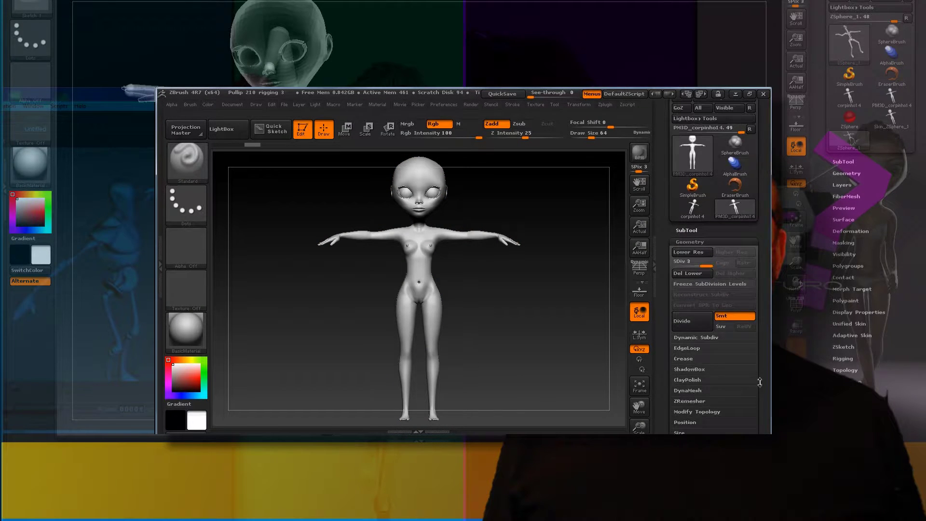
Switch to the ZSphere tool and draw a large ZSphere over the figure's hips.
click(696, 241)
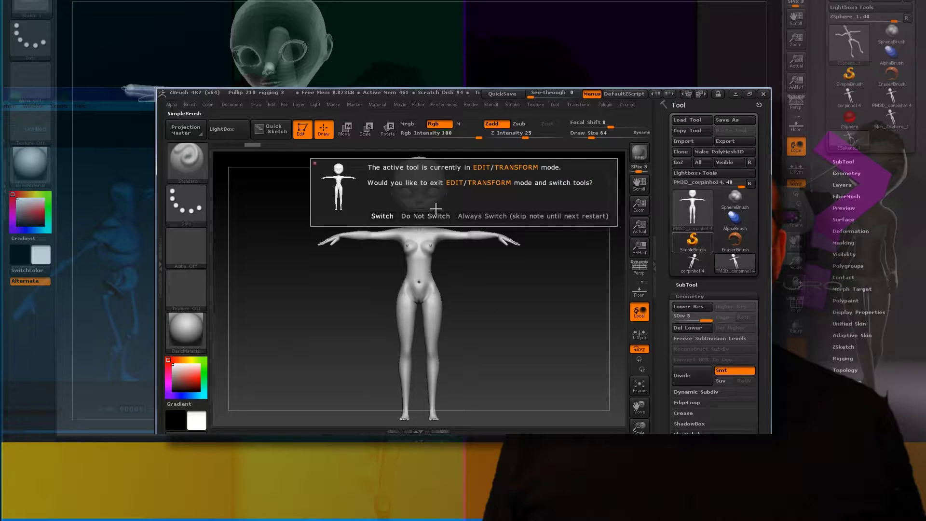
click(385, 214)
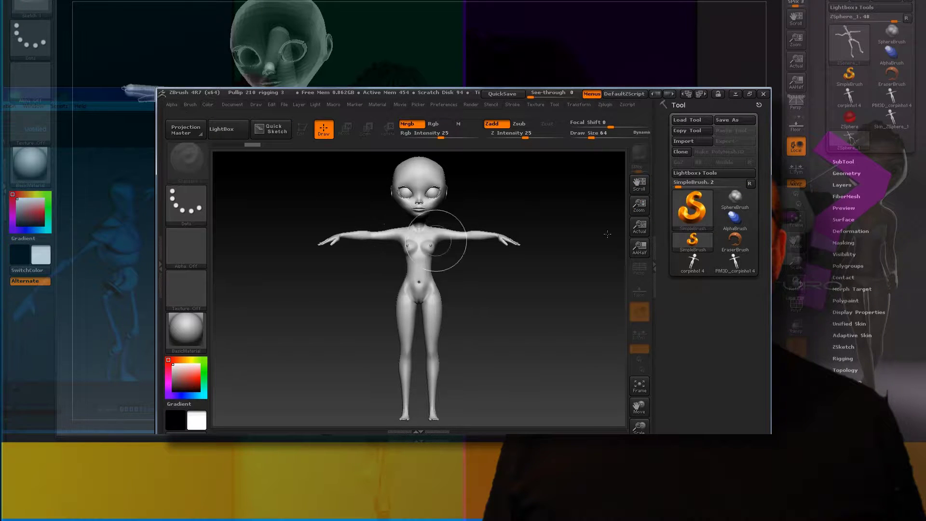
click(693, 214)
click(424, 239)
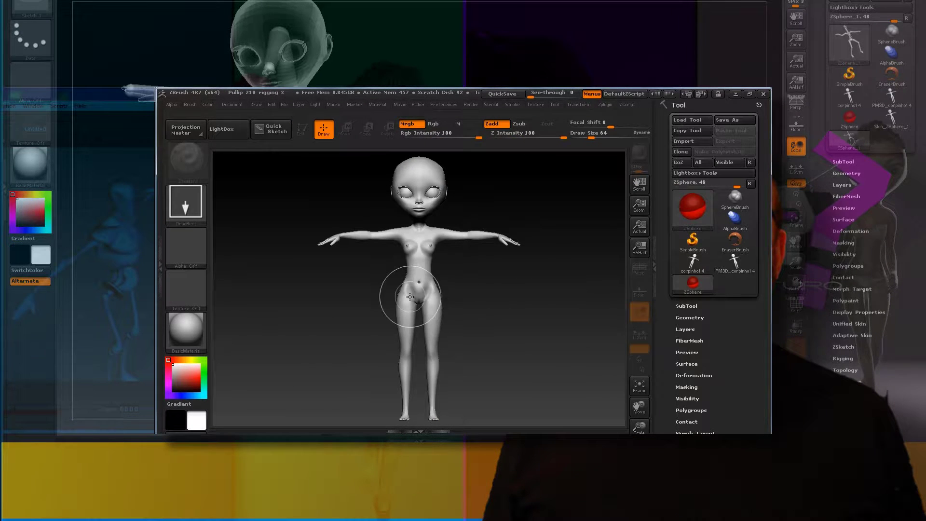
drag(416, 314, 427, 378)
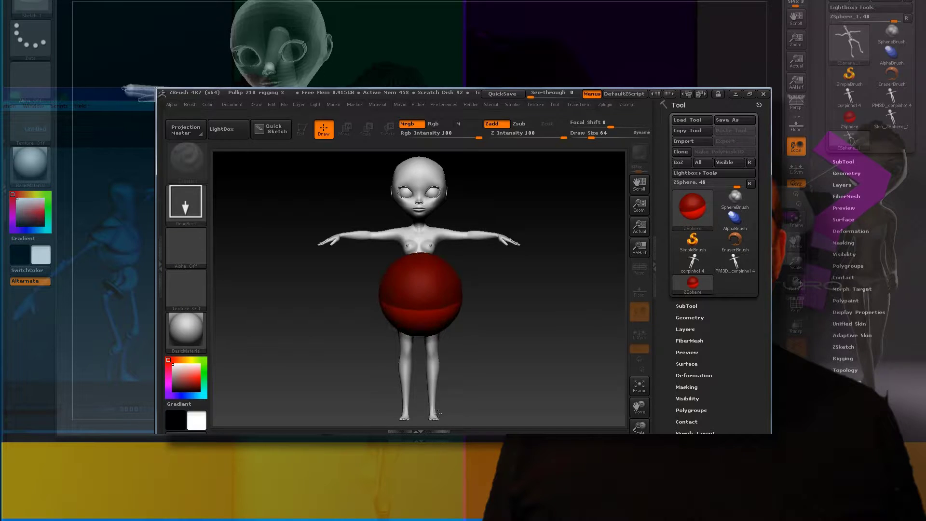
Enable Edit on the ZSphere and bring up the Rigging mesh selection list.
drag(749, 394, 748, 330)
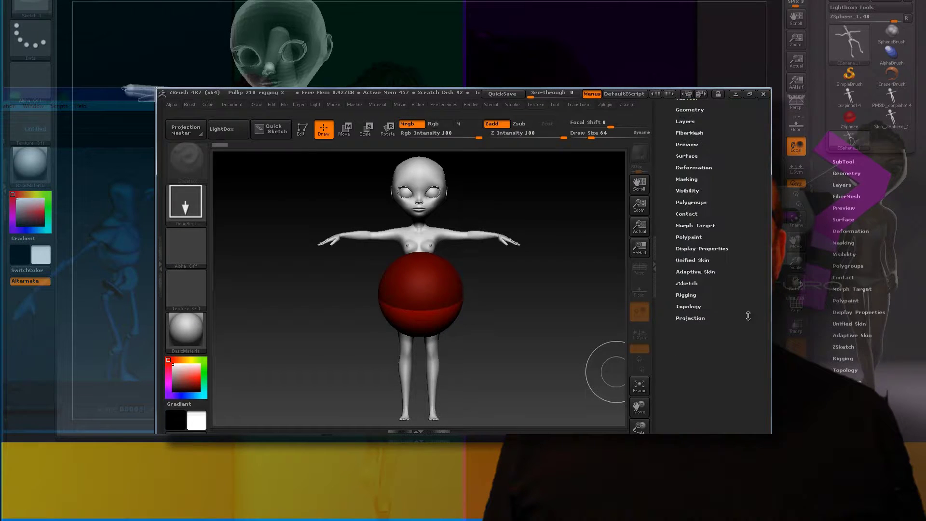
click(685, 361)
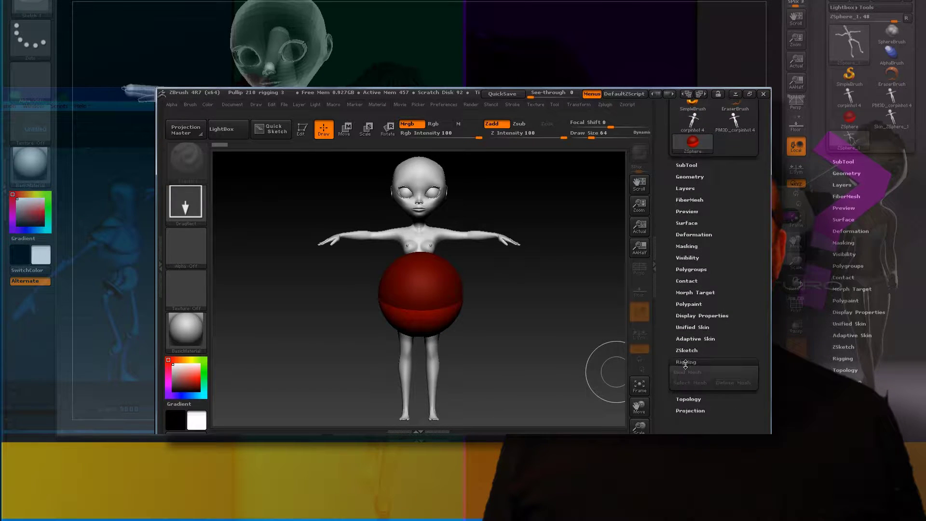
click(299, 137)
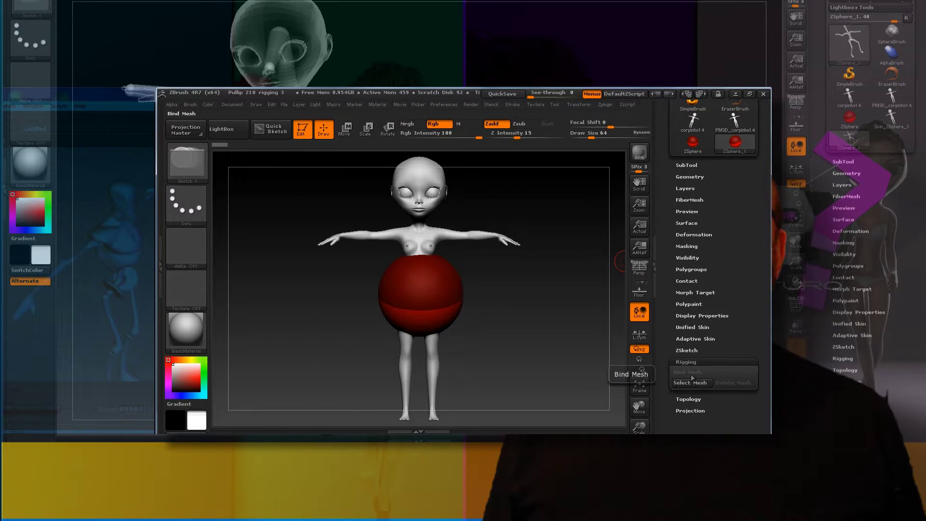
click(692, 384)
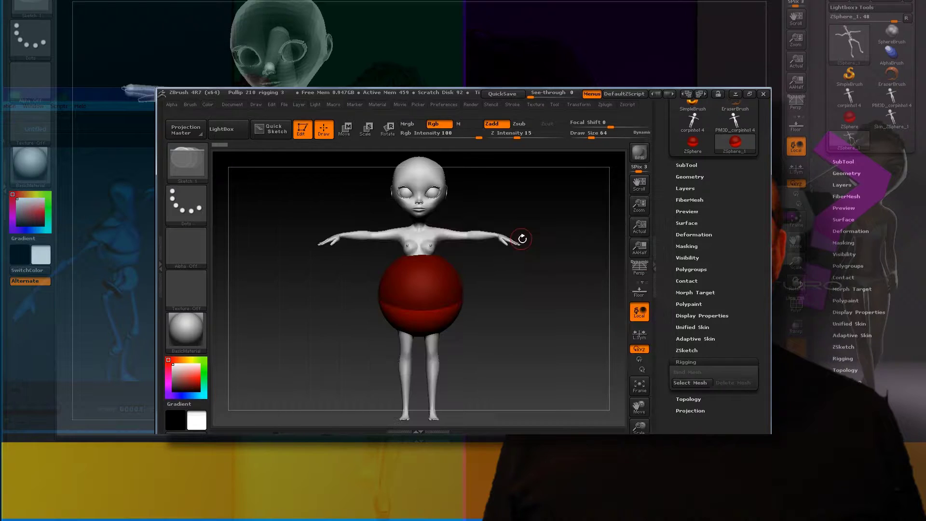
click(694, 384)
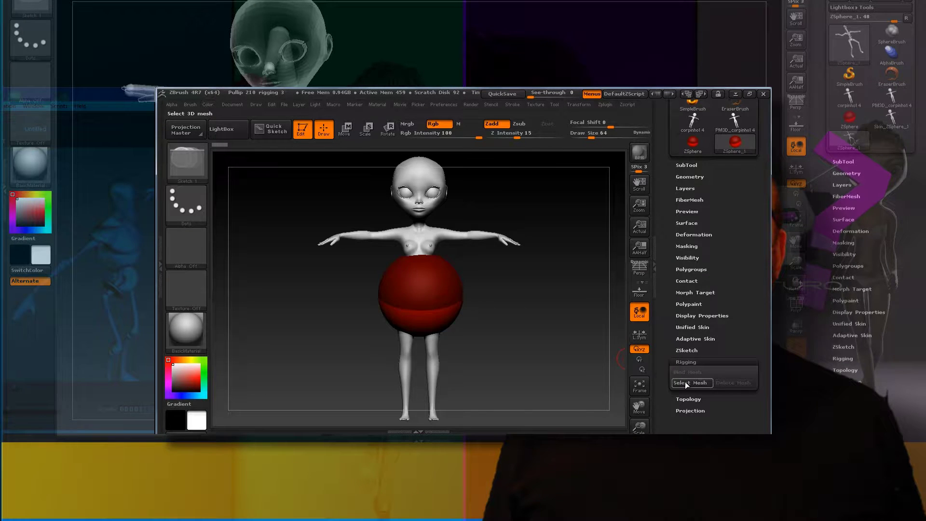
Use corpinho1 4 as the rig mesh and move the ZSphere up out of the torso.
click(685, 383)
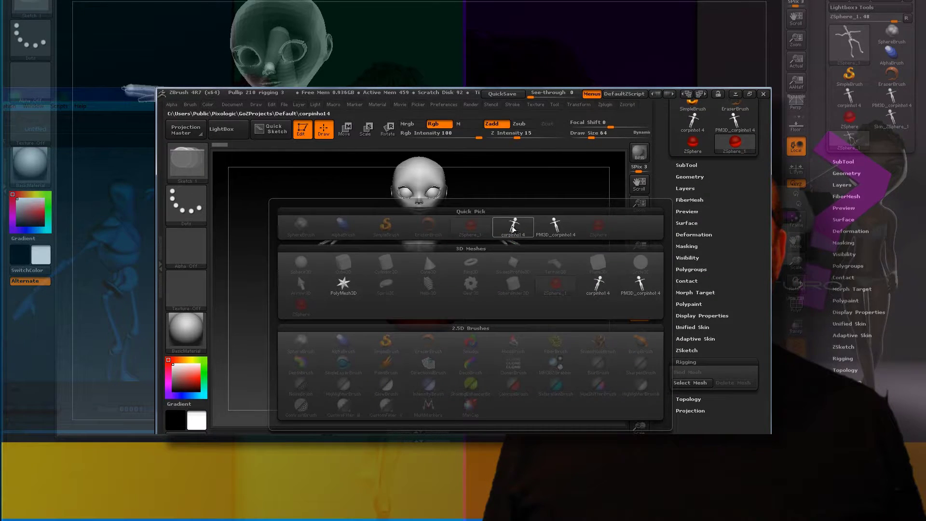
click(512, 228)
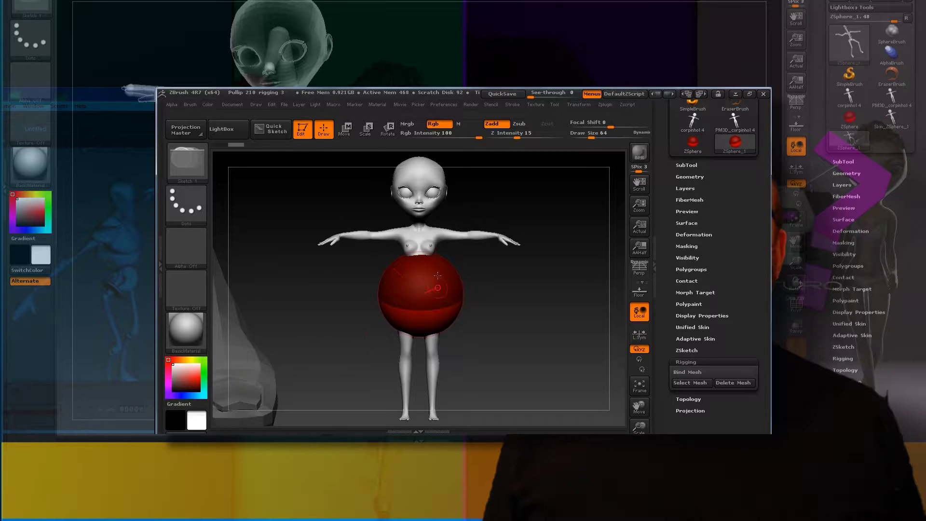
click(345, 129)
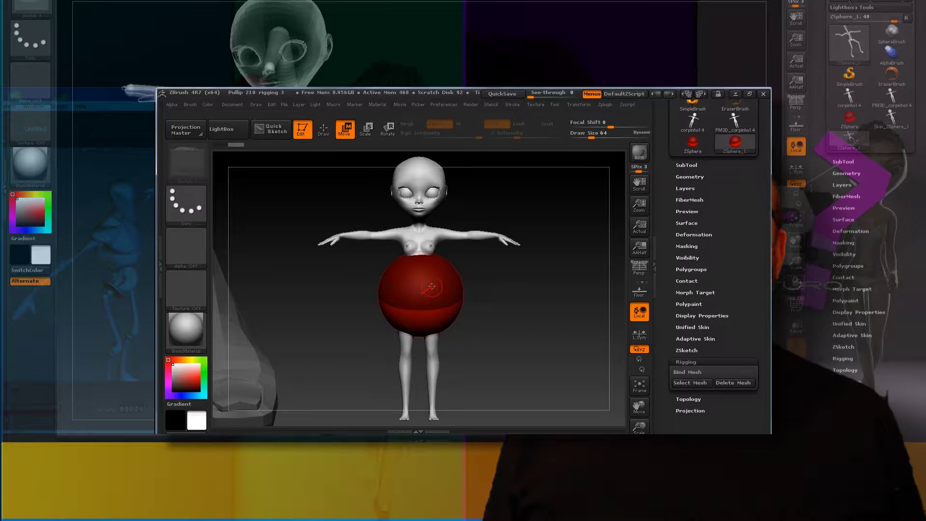
drag(432, 286, 444, 89)
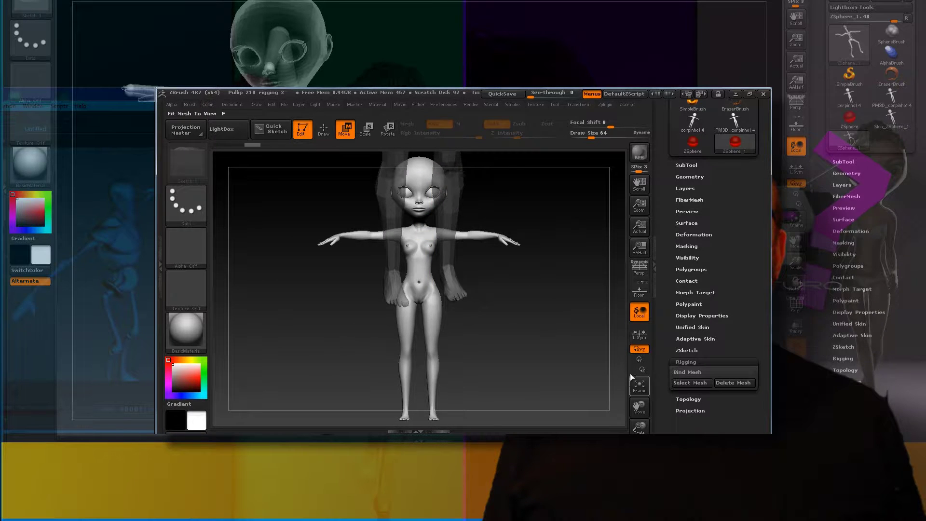
drag(636, 402, 638, 407)
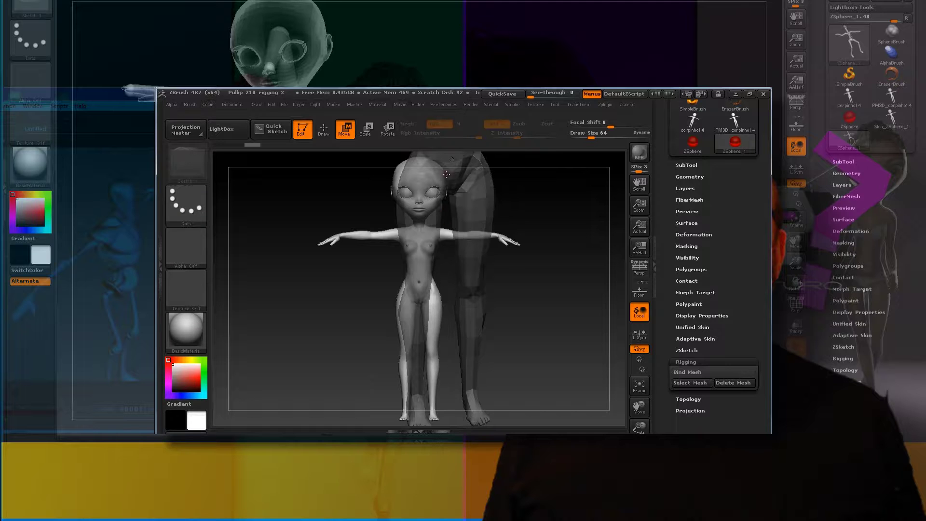
Try enlarging the root ZSphere, then undo the oversized scaling.
key(e)
mouse_move(450, 165)
mouse_down()
mouse_move(447, 158)
mouse_move(471, 163)
mouse_up()
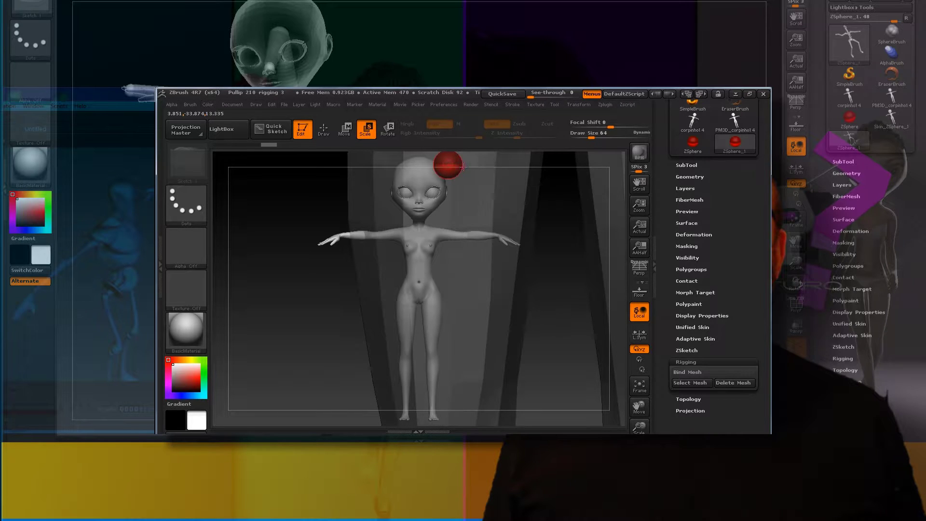
drag(456, 166, 461, 163)
drag(420, 197, 362, 345)
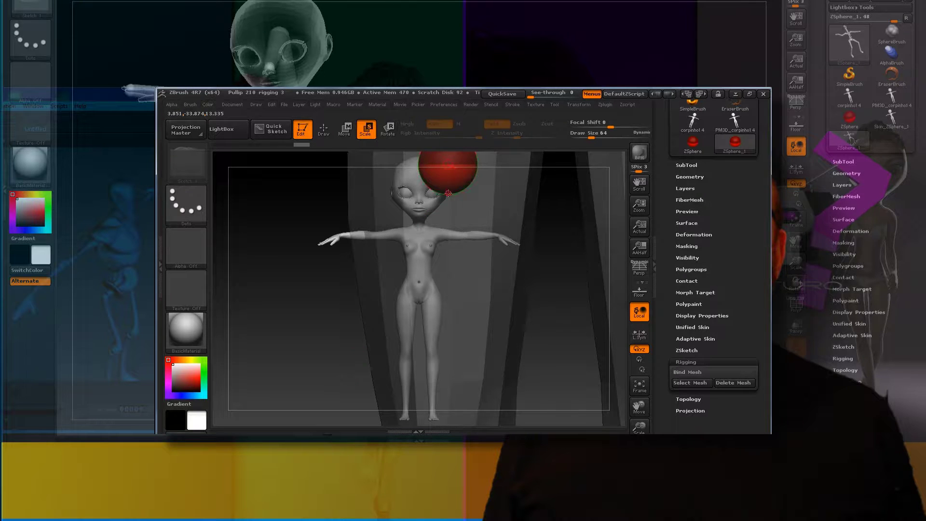
drag(431, 208, 415, 232)
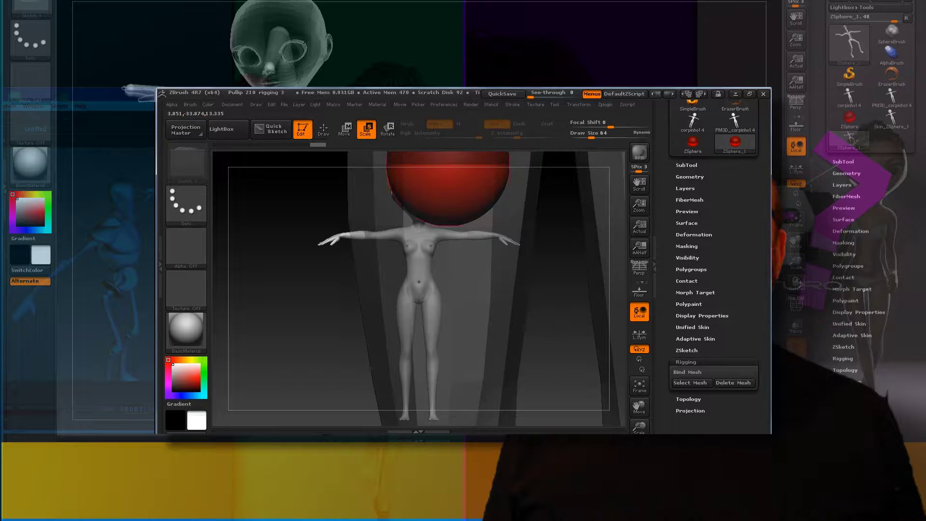
drag(469, 194, 448, 162)
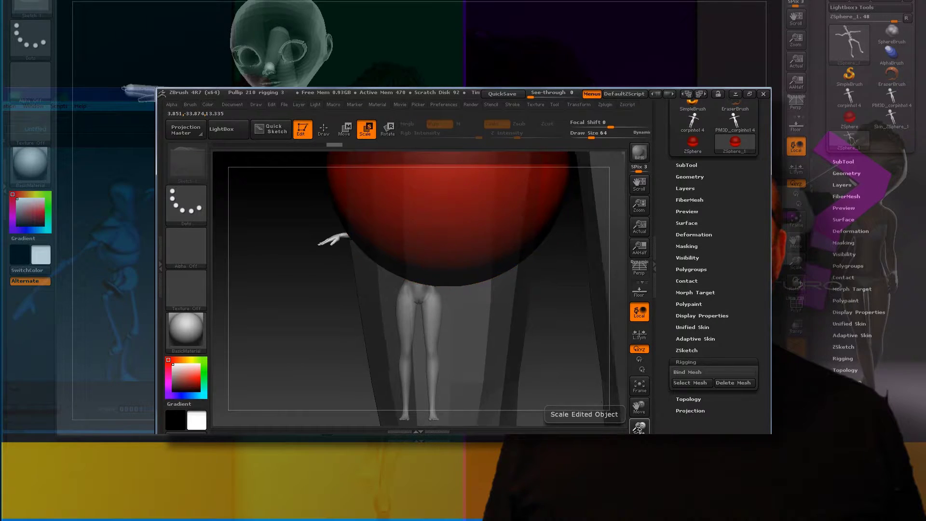
key(ctrl+z)
key(ctrl+z)
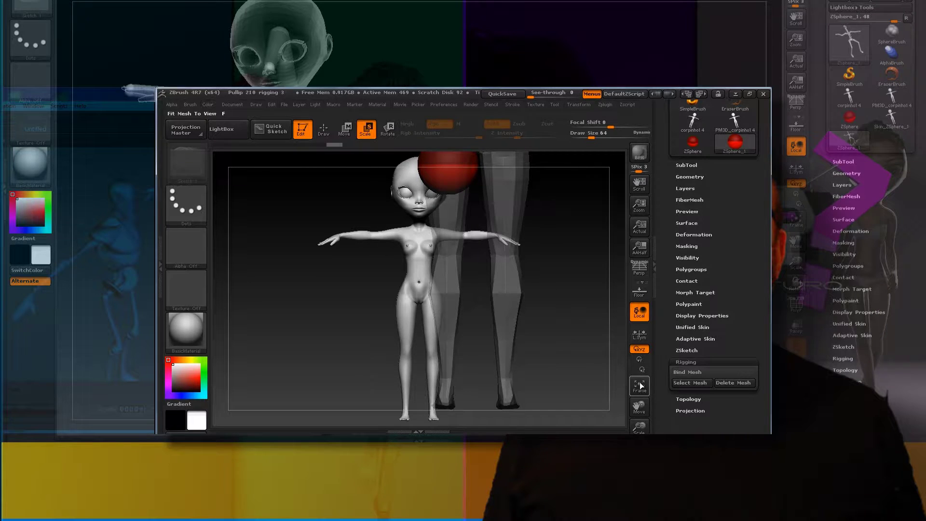
key(ctrl+z)
key(ctrl+z)
key(ctrl+z)
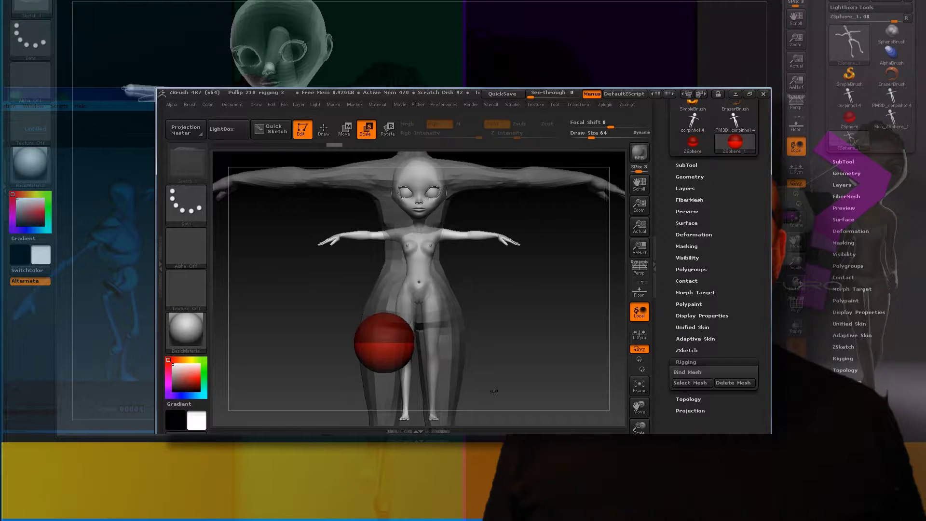
Resize and reposition the root ZSphere until it fits at the pelvis.
drag(397, 329, 415, 313)
click(346, 131)
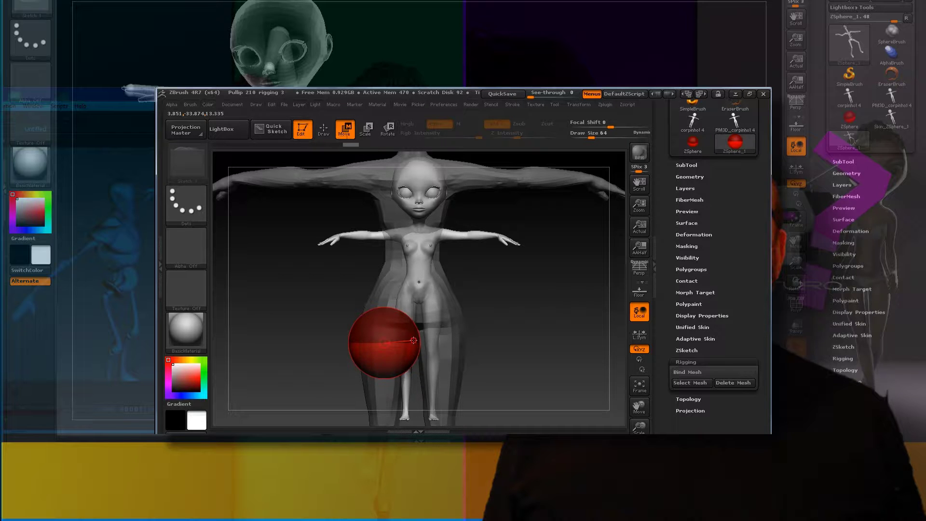
mouse_move(413, 341)
mouse_down()
mouse_move(437, 285)
mouse_move(521, 290)
mouse_up()
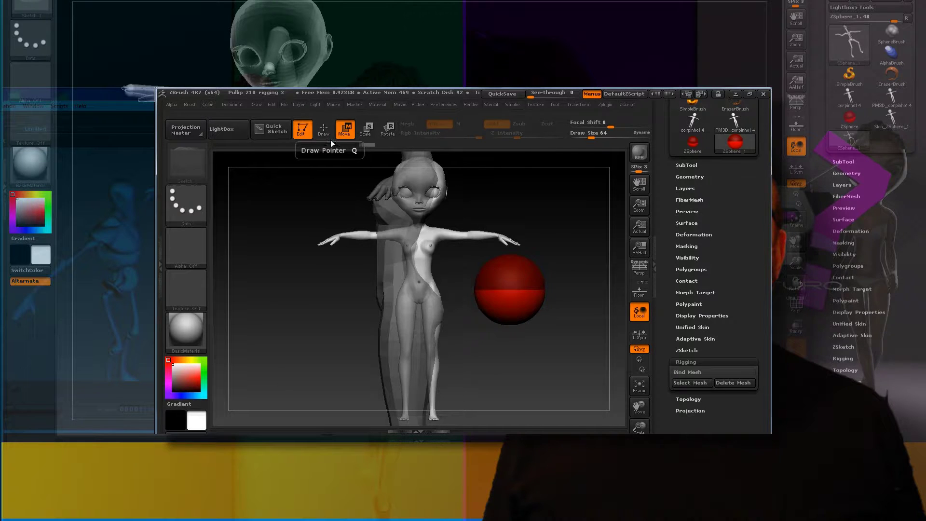
key(ctrl+z)
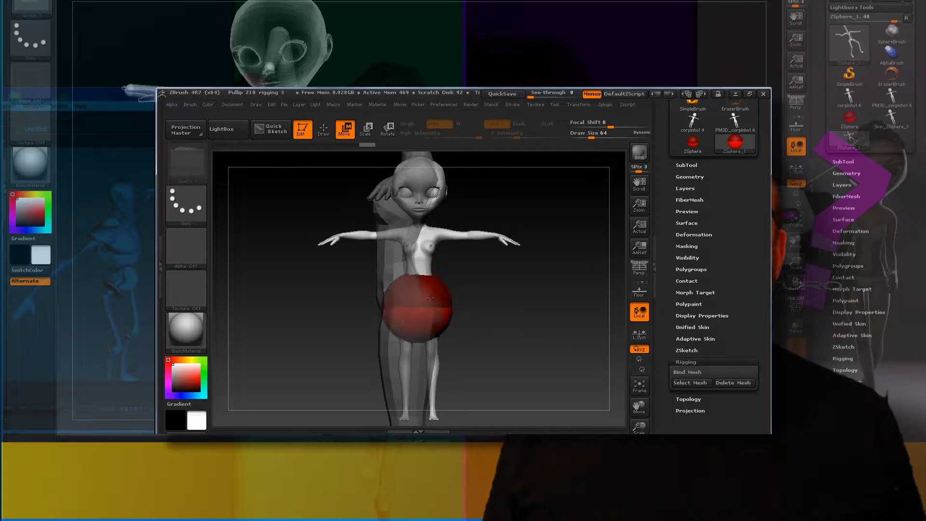
click(365, 129)
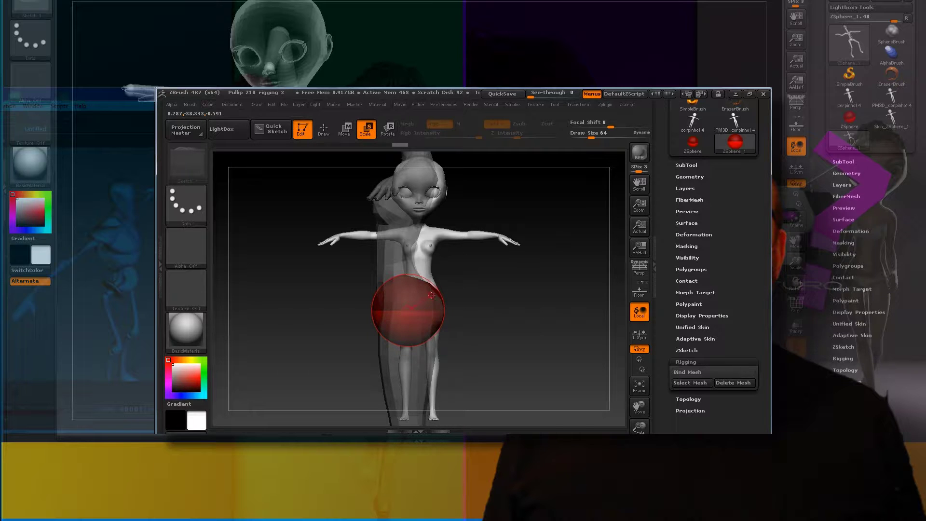
drag(408, 315, 425, 266)
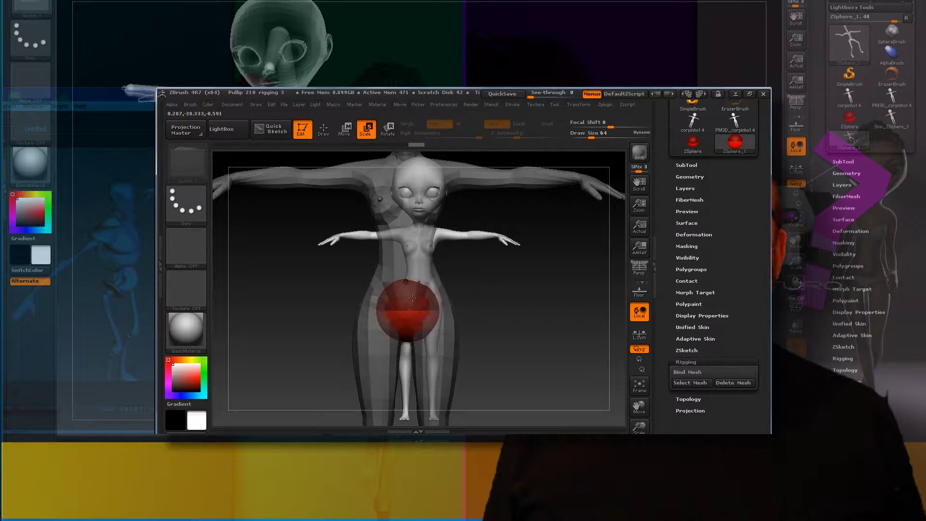
click(351, 128)
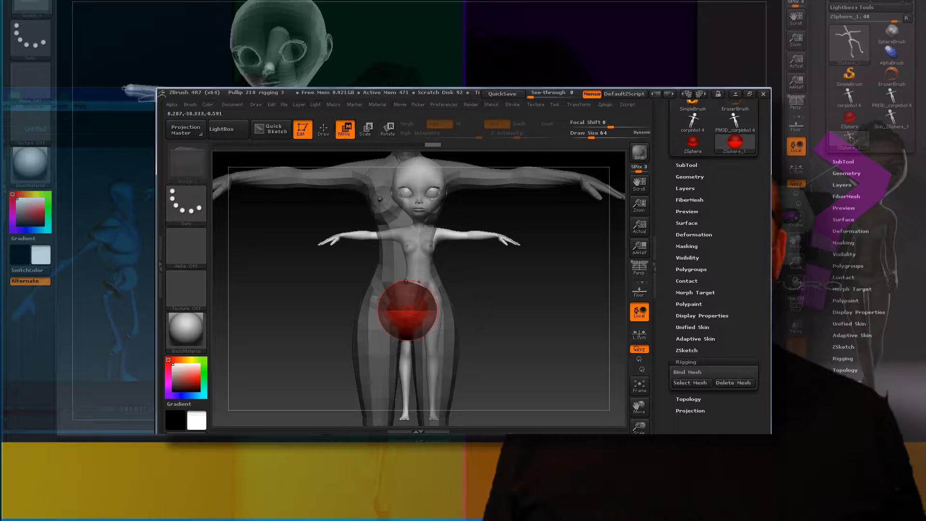
drag(413, 300, 411, 273)
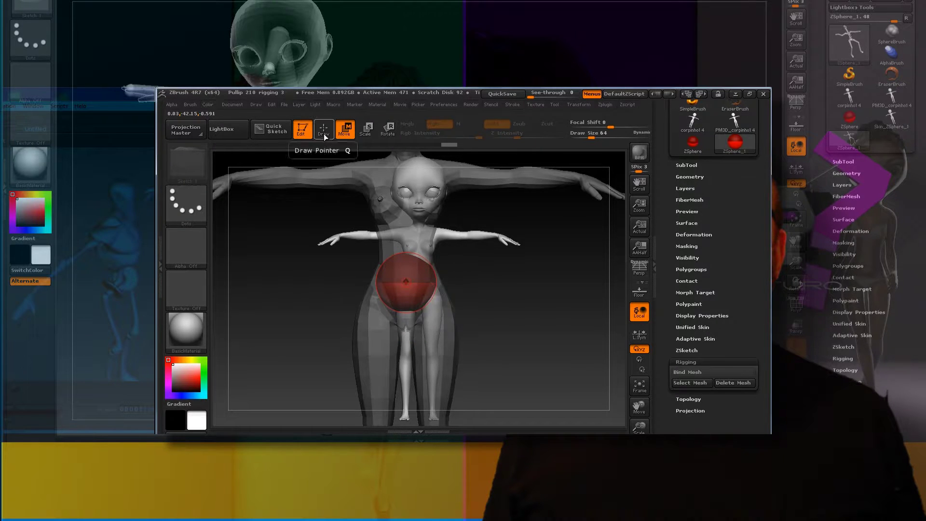
drag(736, 148, 735, 347)
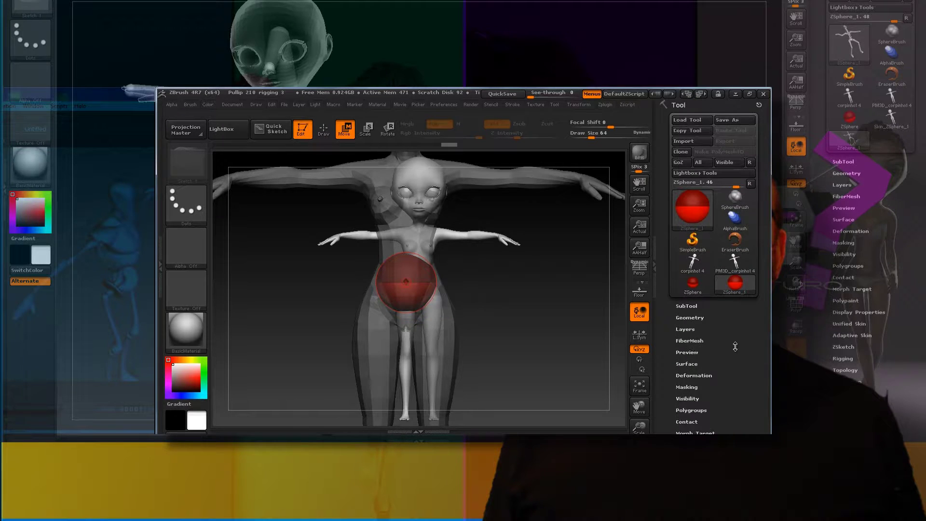
Clear the leftover figure copies with Ctrl+N and frame the whole body with its pelvis sphere.
click(703, 307)
drag(767, 198, 731, 339)
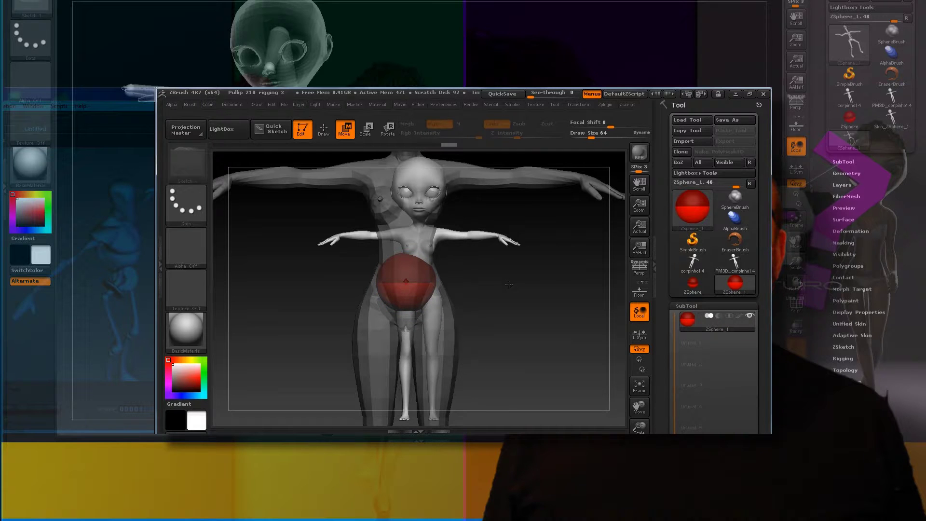
key(ctrl+n)
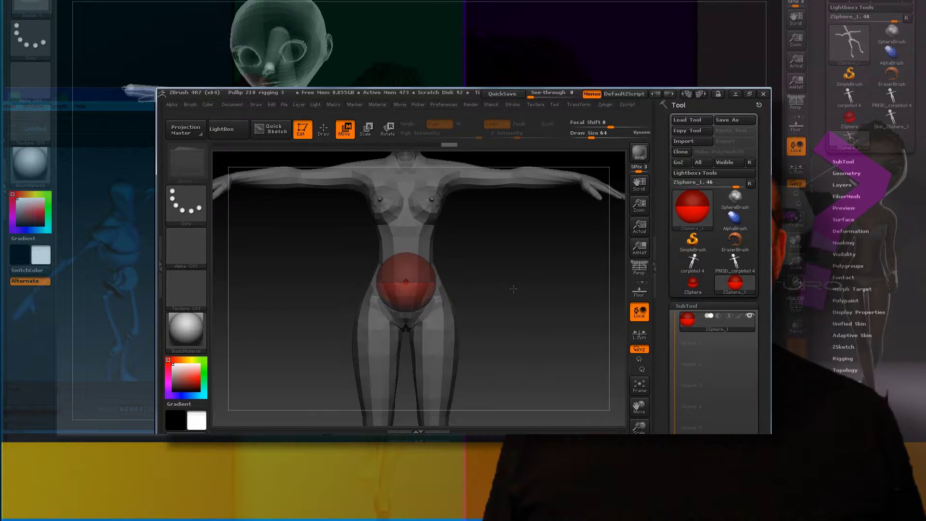
click(640, 390)
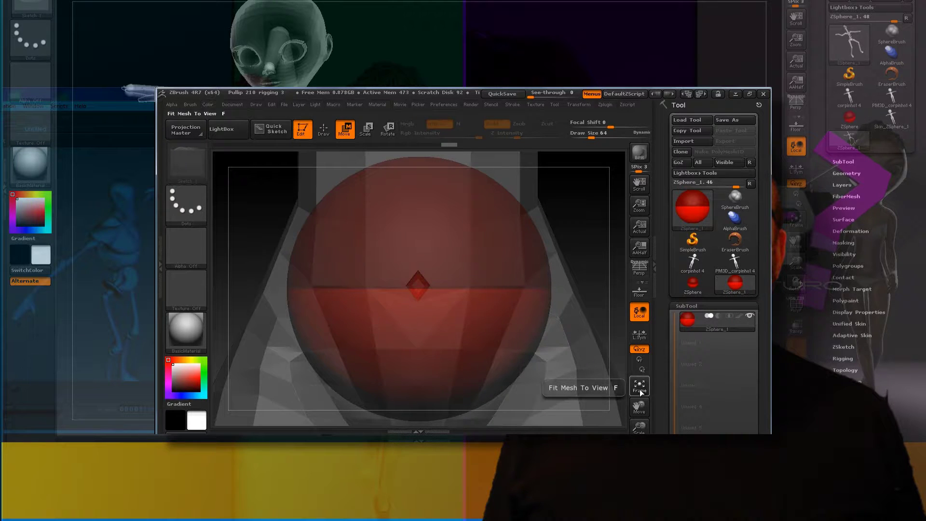
mouse_move(639, 427)
mouse_down()
mouse_move(645, 372)
mouse_move(609, 137)
mouse_move(611, 241)
mouse_up()
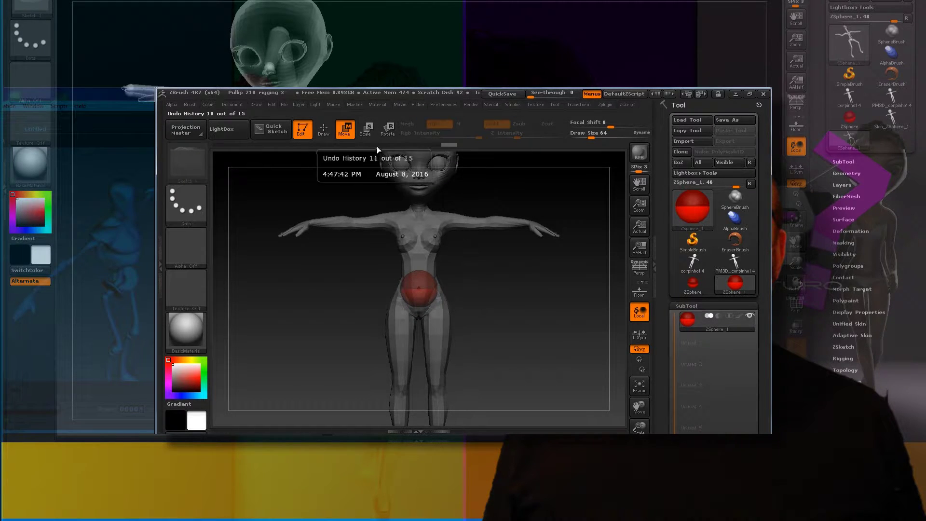
click(329, 136)
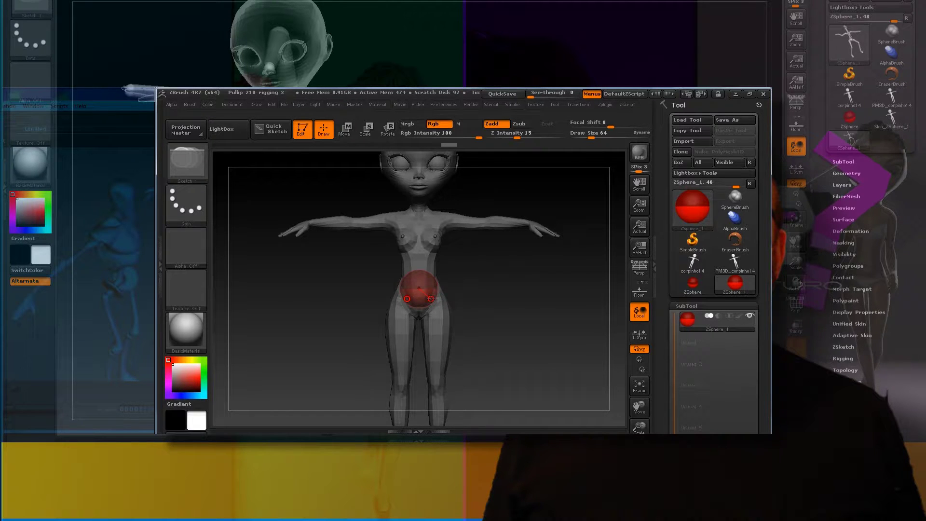
Add a mirrored pair of hip ZSpheres on the pelvis sphere and position them in side view.
drag(431, 298, 437, 304)
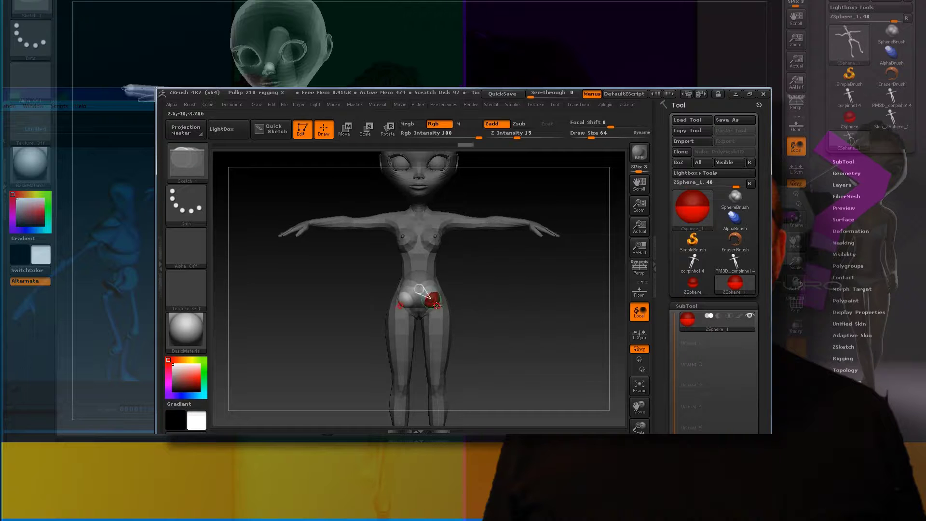
key(ctrl+z)
drag(436, 306, 438, 310)
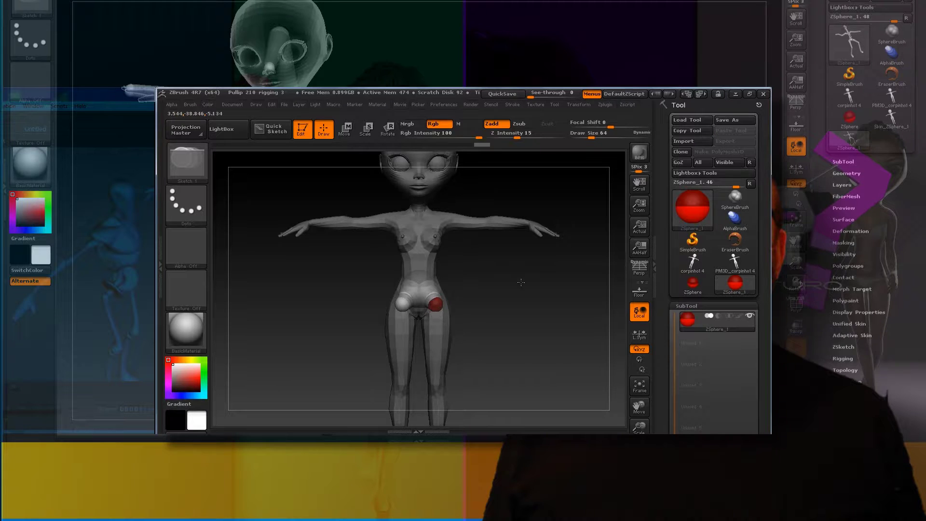
drag(519, 285, 477, 282)
click(353, 136)
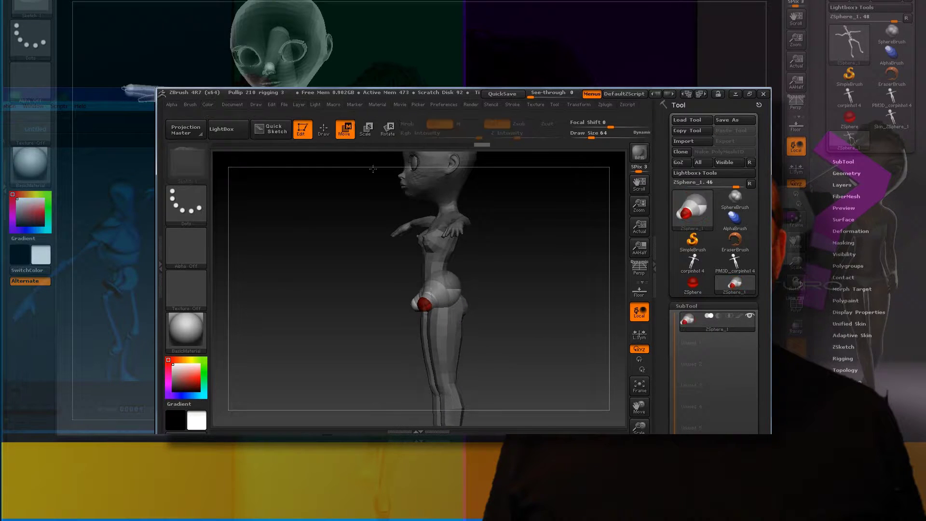
drag(424, 303, 447, 327)
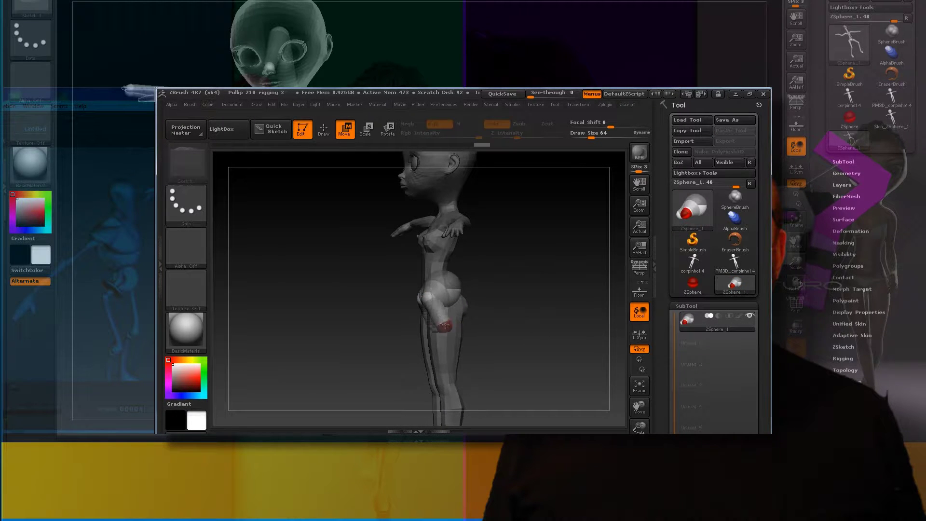
drag(429, 294, 454, 274)
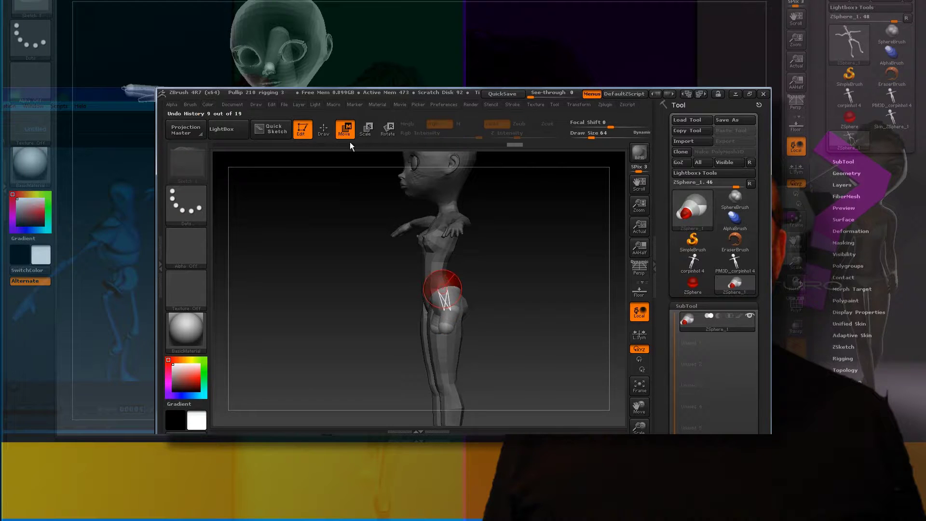
Resize the hip ZSphere and move the thigh spheres up to the hips in front view.
click(365, 130)
drag(444, 277, 458, 240)
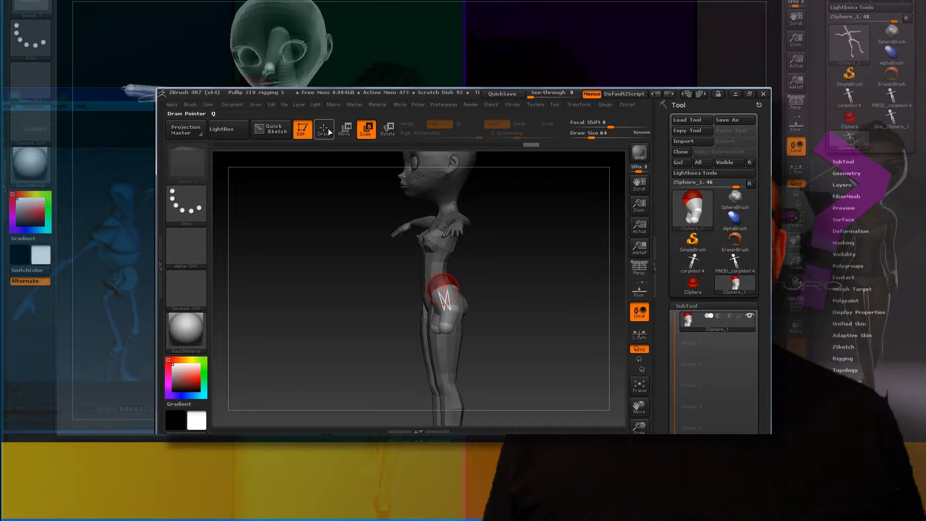
click(345, 129)
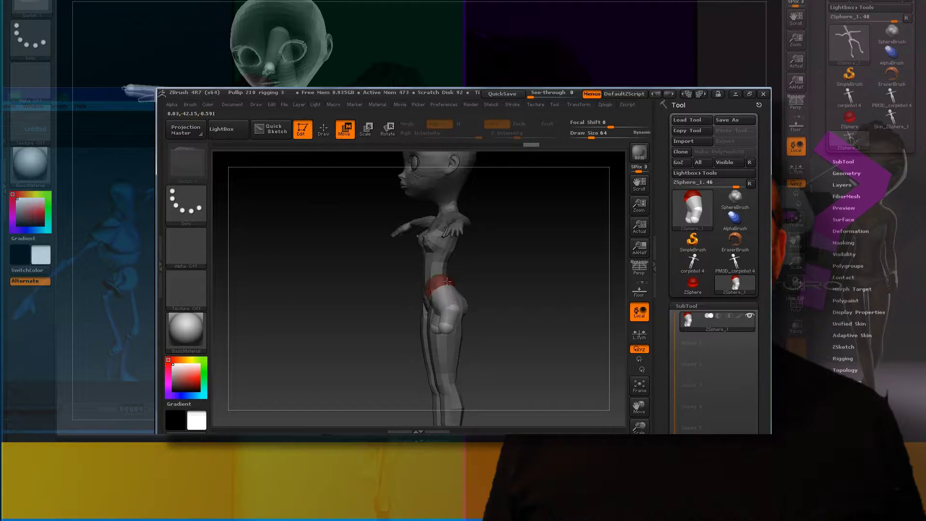
mouse_move(487, 239)
shift+mouse_down()
mouse_move(545, 236)
mouse_move(536, 241)
shift+mouse_up()
mouse_move(465, 319)
mouse_down()
mouse_move(462, 296)
mouse_move(498, 295)
mouse_up()
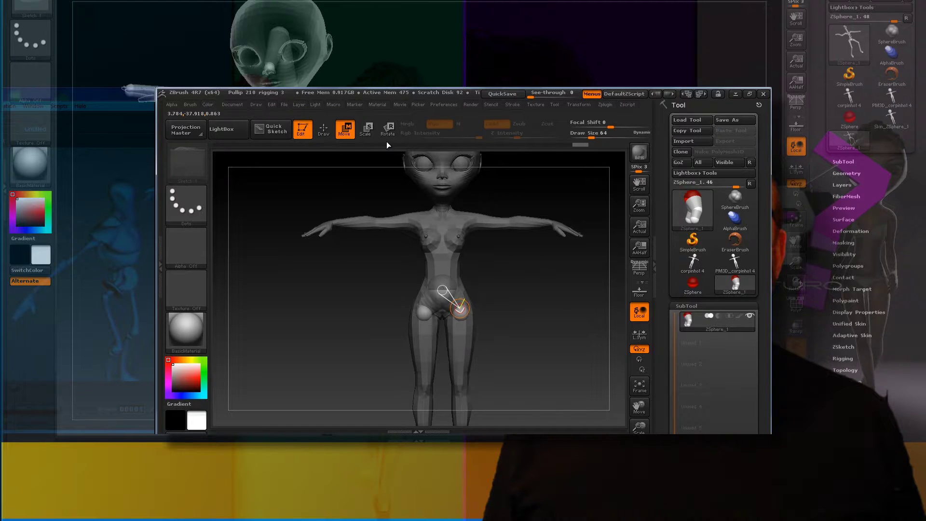
click(325, 135)
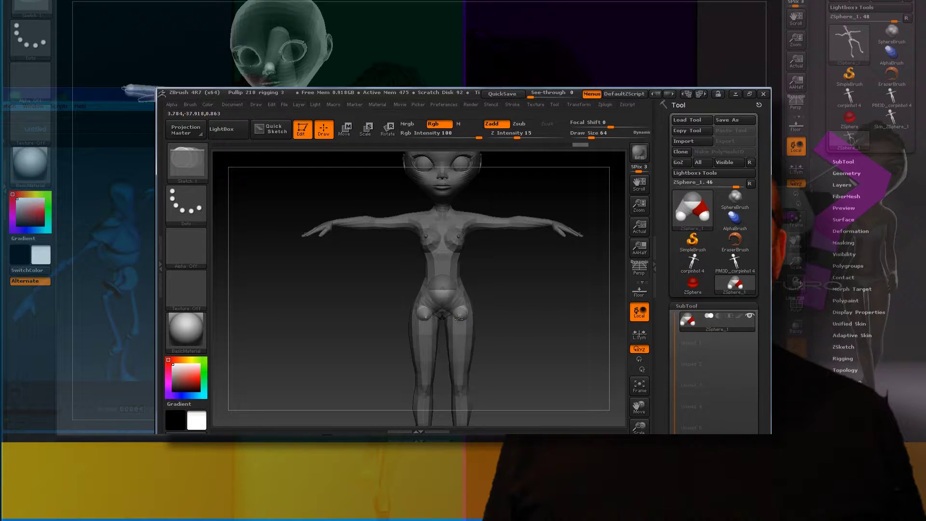
Add mirrored hip ZSpheres, pull them down to the knees and shrink them.
click(458, 317)
key(w)
drag(461, 314, 461, 384)
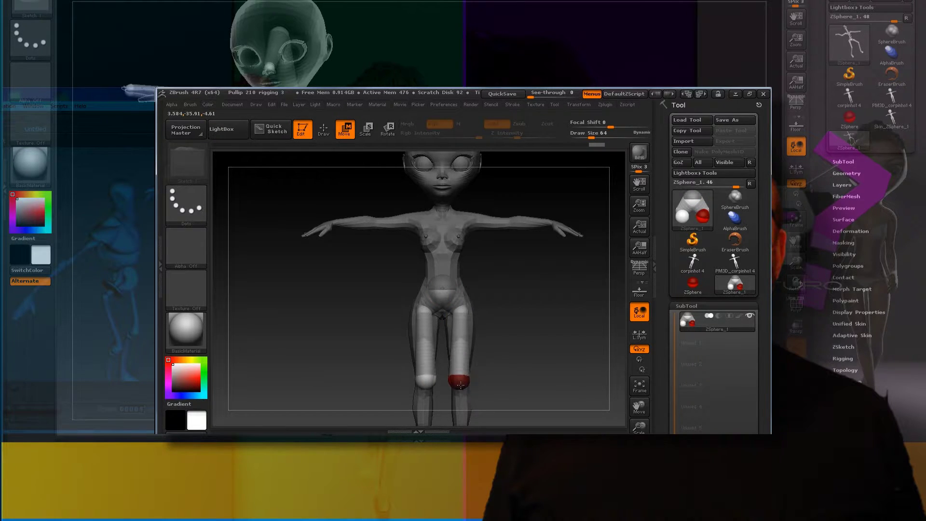
key(e)
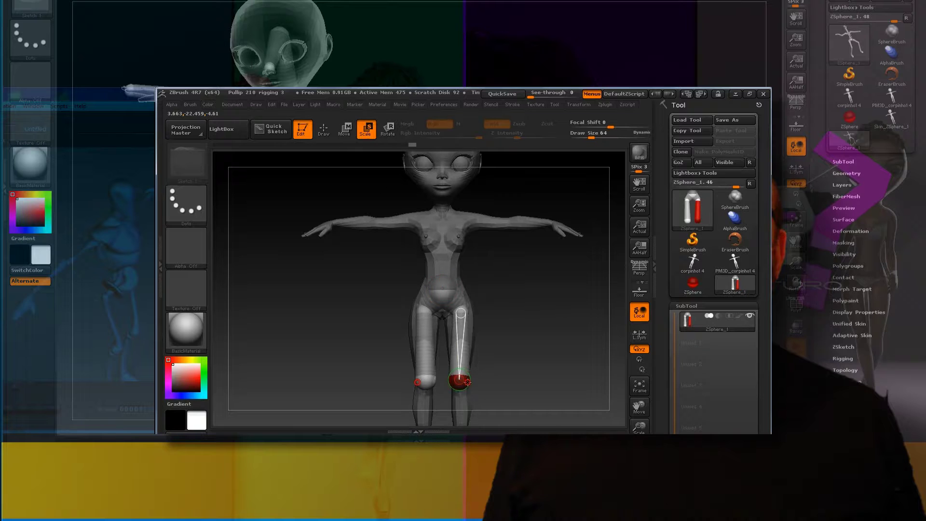
drag(466, 383, 461, 384)
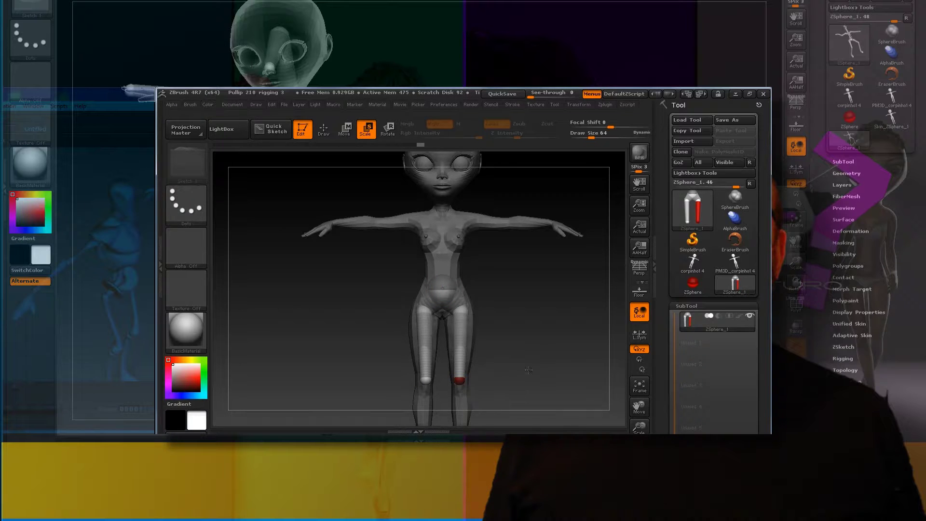
drag(639, 408, 632, 369)
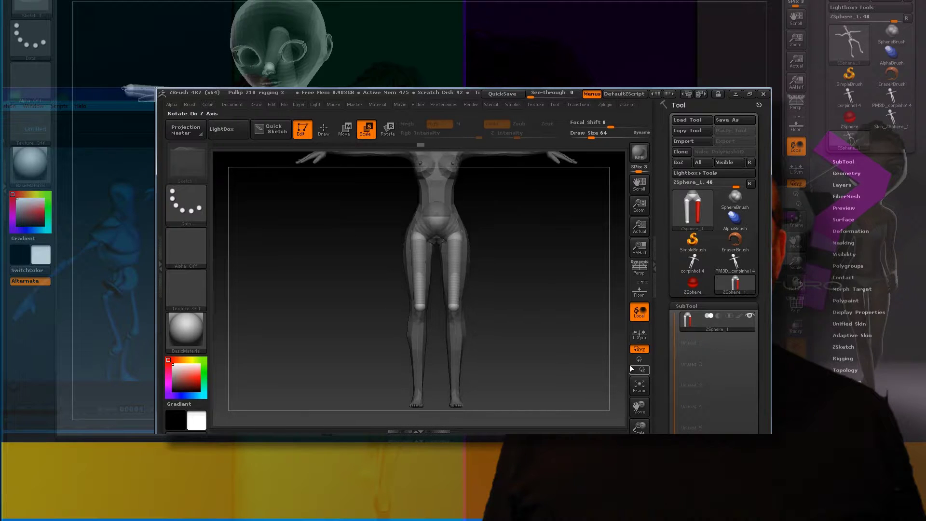
Add knee child spheres, move them to the ankles, and align both leg chains in side and front views.
click(323, 130)
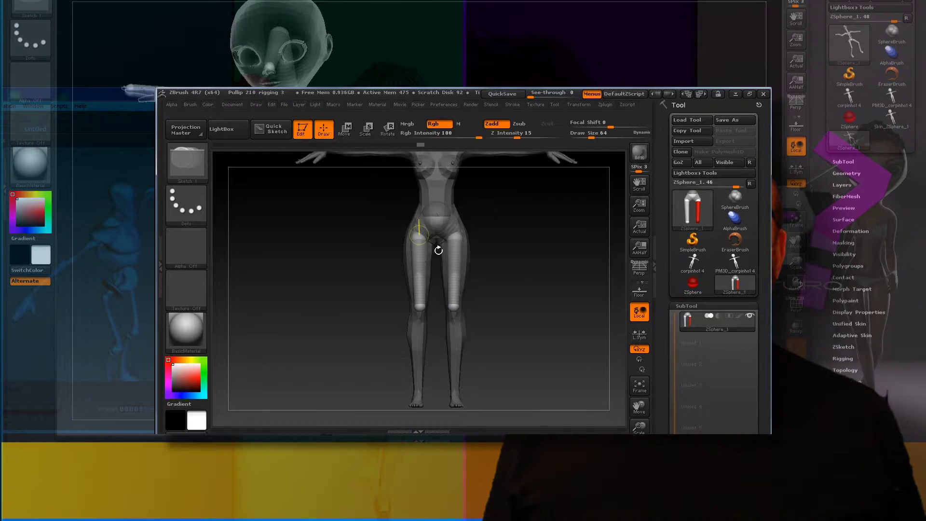
drag(451, 311, 452, 309)
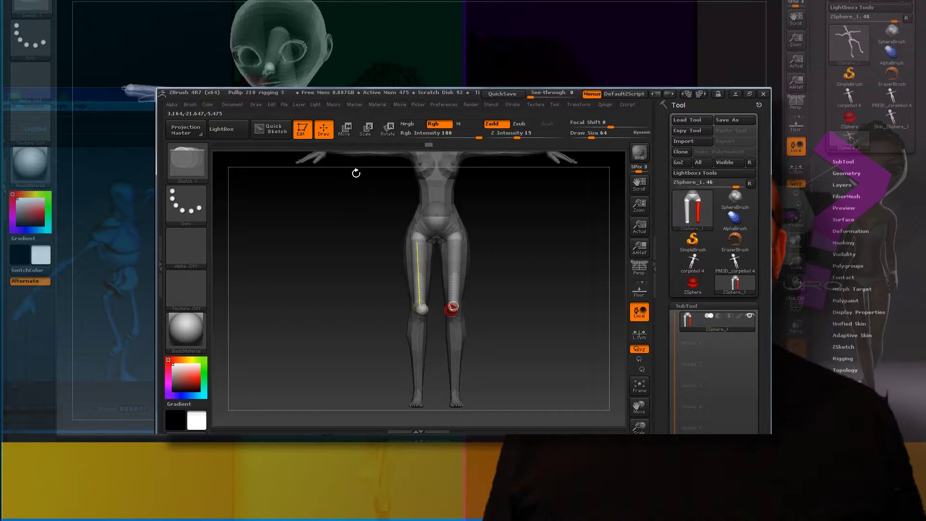
click(344, 128)
drag(452, 310, 455, 390)
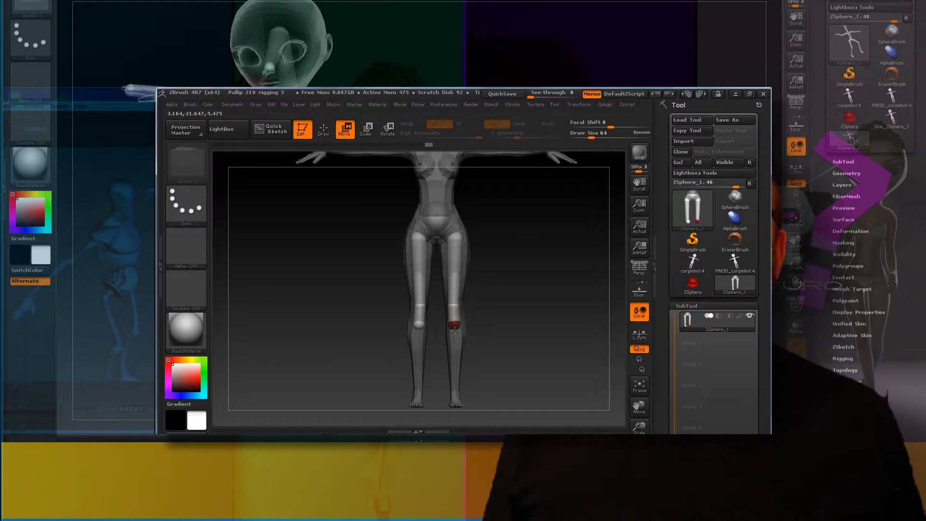
mouse_move(539, 331)
mouse_down()
mouse_move(454, 308)
mouse_move(486, 315)
mouse_up()
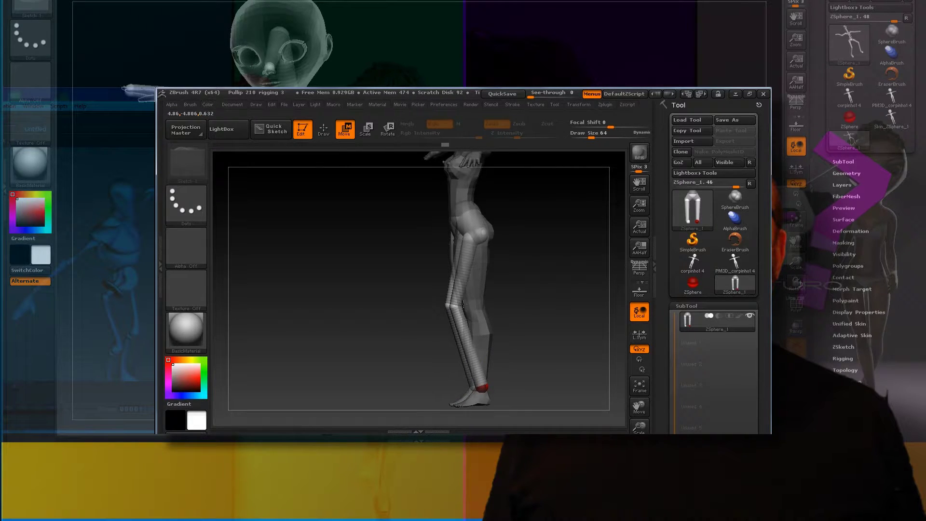
drag(455, 305, 536, 307)
drag(515, 355, 519, 346)
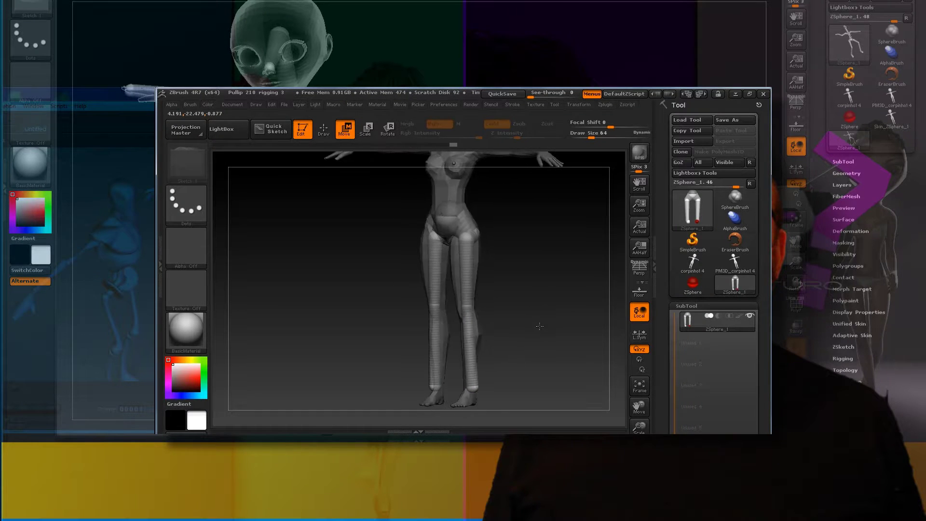
drag(467, 383, 460, 389)
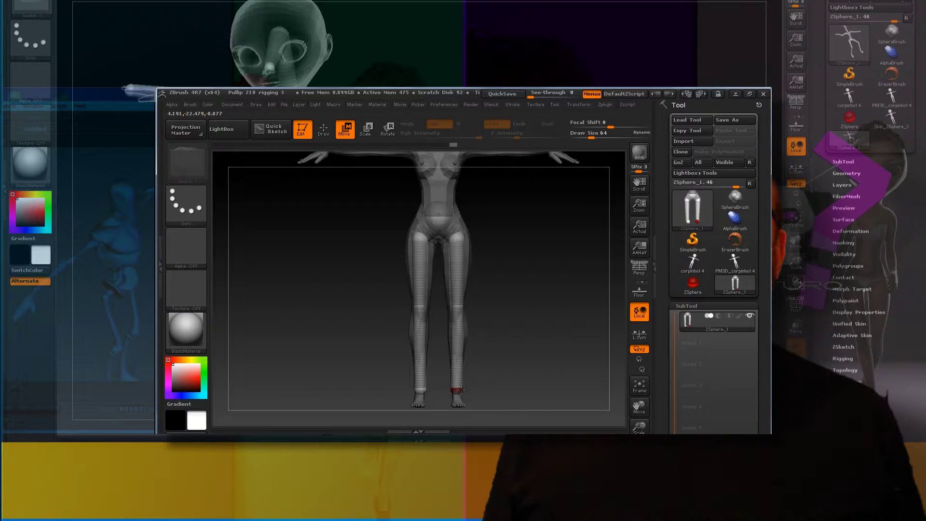
drag(458, 394, 452, 372)
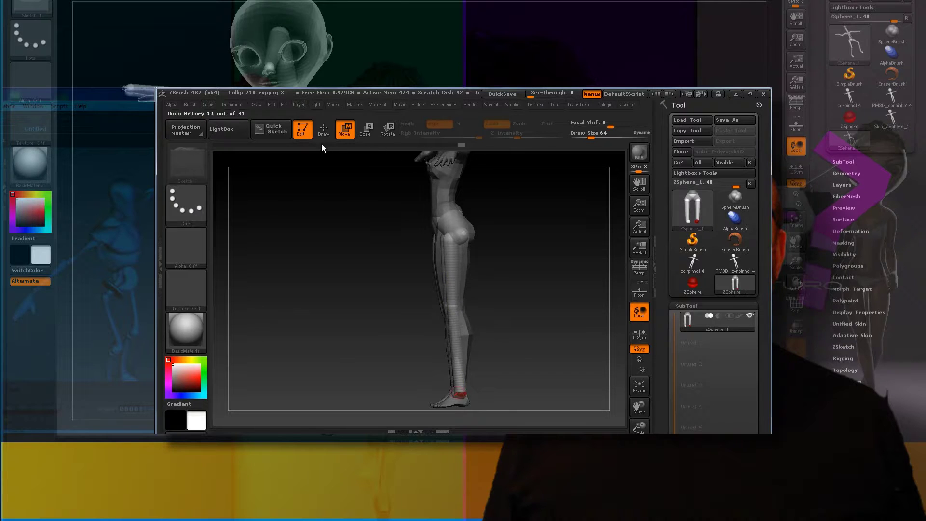
key(q)
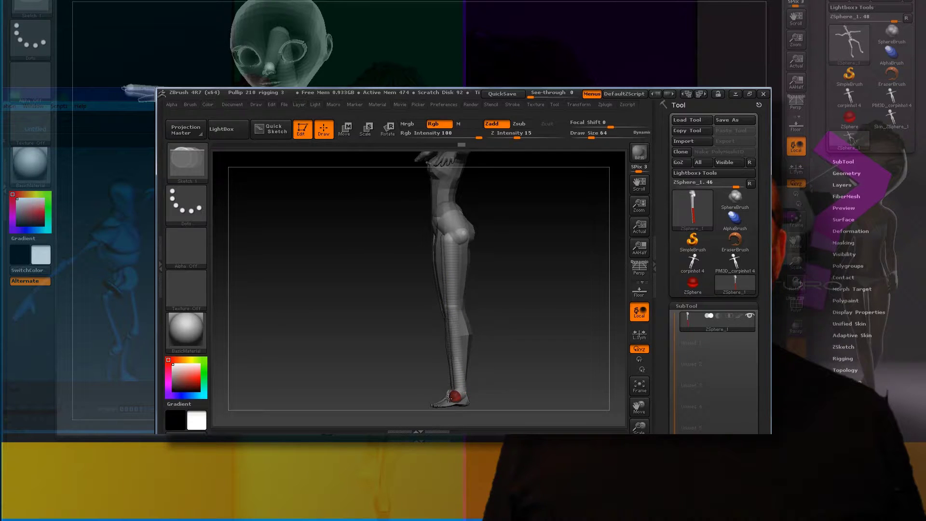
Move the foot ZSpheres so they sit inside the feet.
mouse_move(450, 397)
mouse_down()
mouse_move(473, 380)
mouse_move(452, 414)
mouse_up()
key(w)
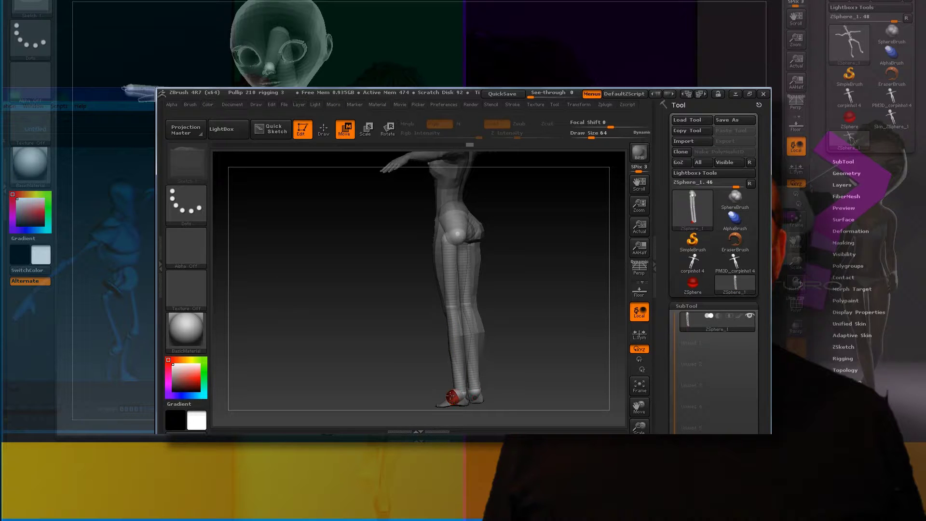
mouse_move(458, 410)
mouse_down()
mouse_move(534, 348)
mouse_move(493, 369)
mouse_up()
drag(460, 401, 451, 408)
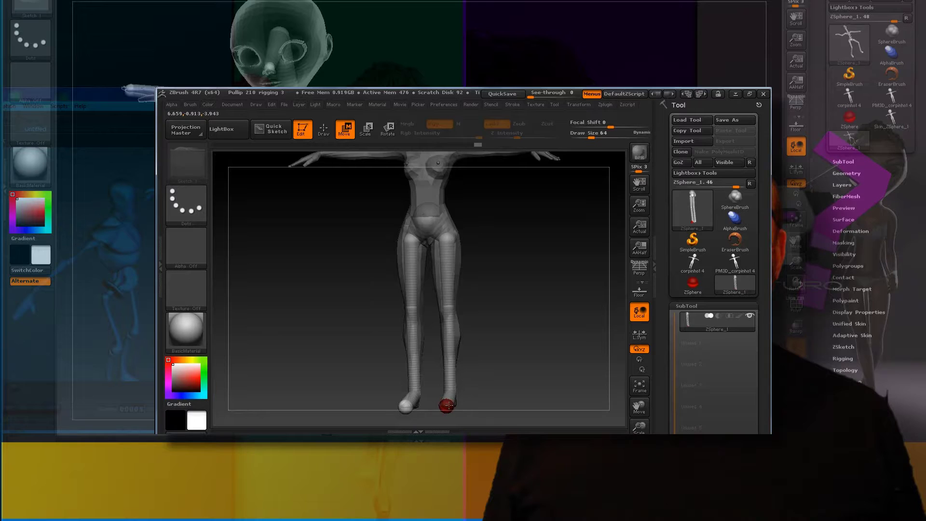
drag(487, 376, 522, 297)
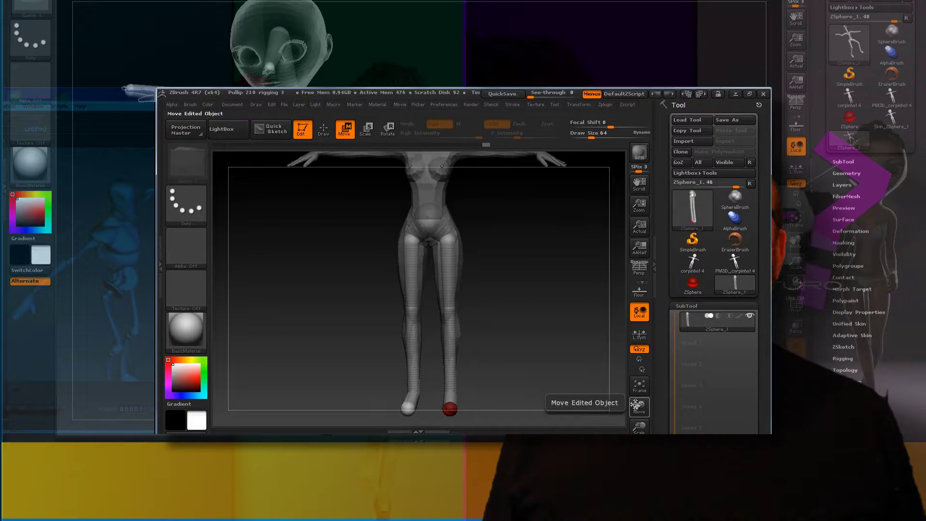
drag(639, 407, 637, 337)
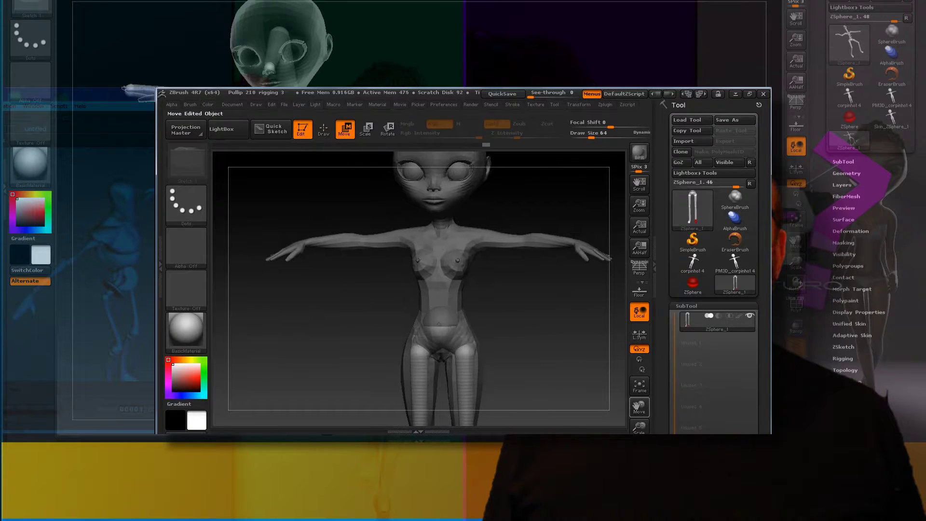
Add a spine ZSphere from the belly and raise it into the chest, checking alignment from the side.
click(440, 307)
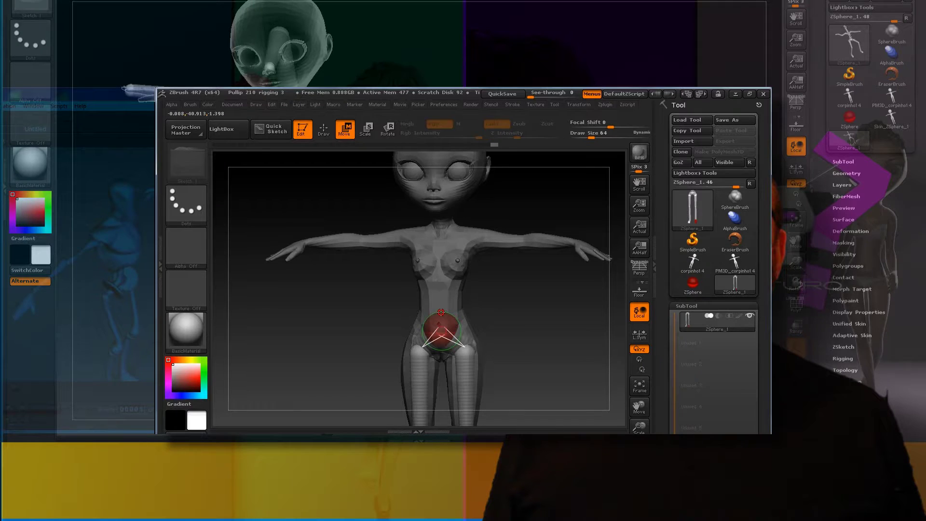
click(324, 129)
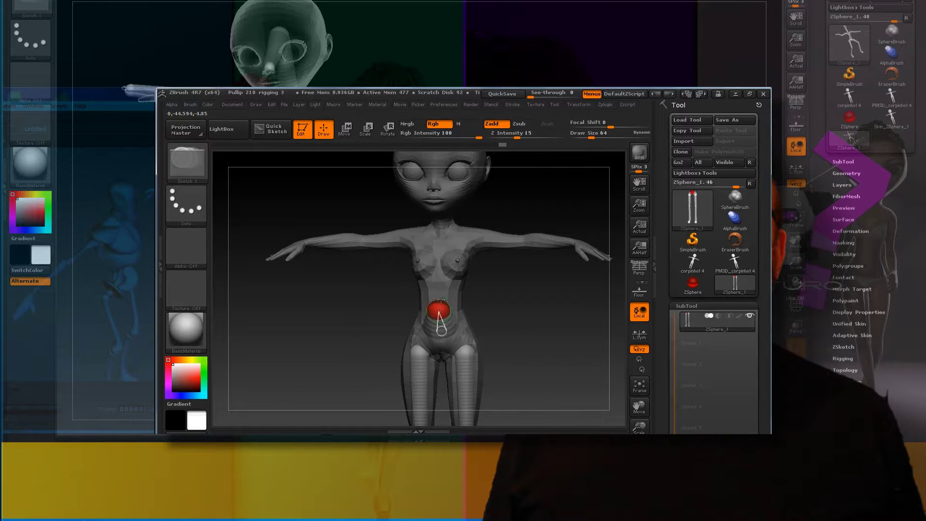
click(345, 137)
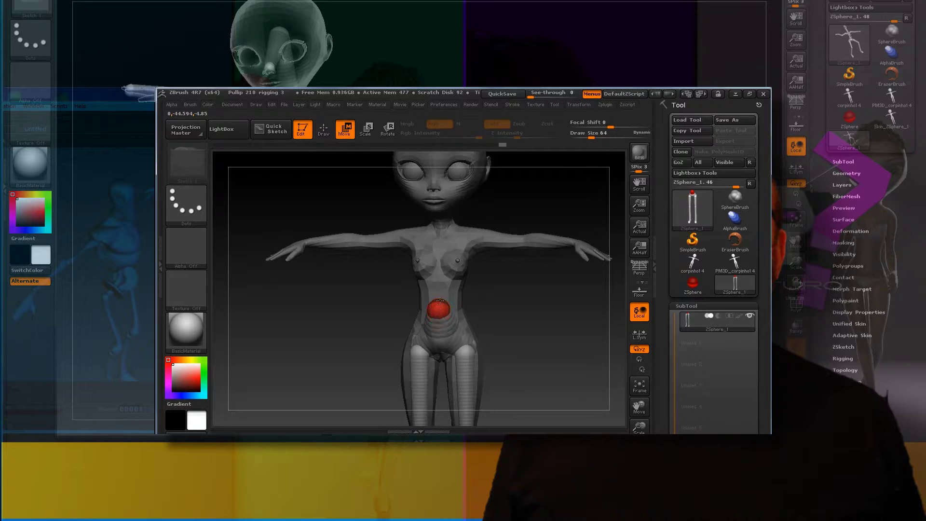
drag(440, 306, 446, 289)
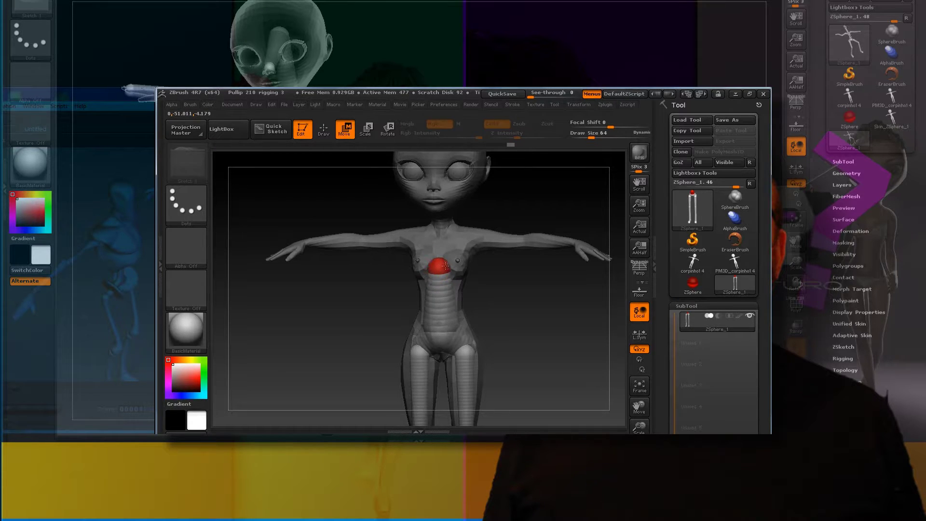
drag(447, 273, 444, 262)
drag(531, 289, 465, 280)
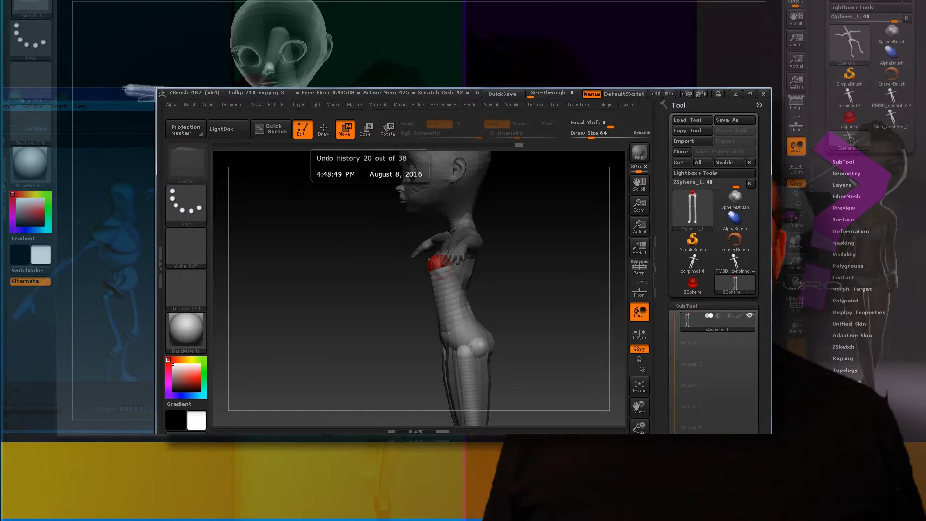
drag(441, 259, 456, 270)
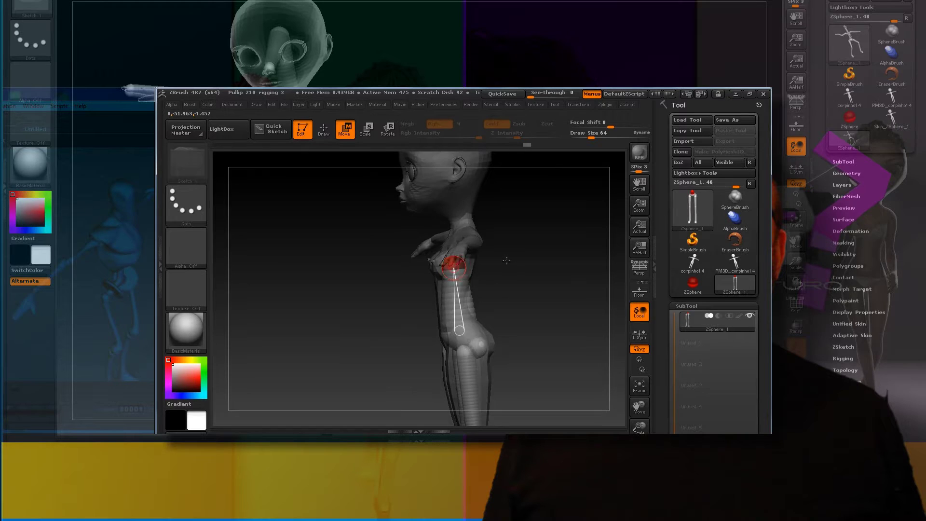
shift+drag(531, 270, 547, 254)
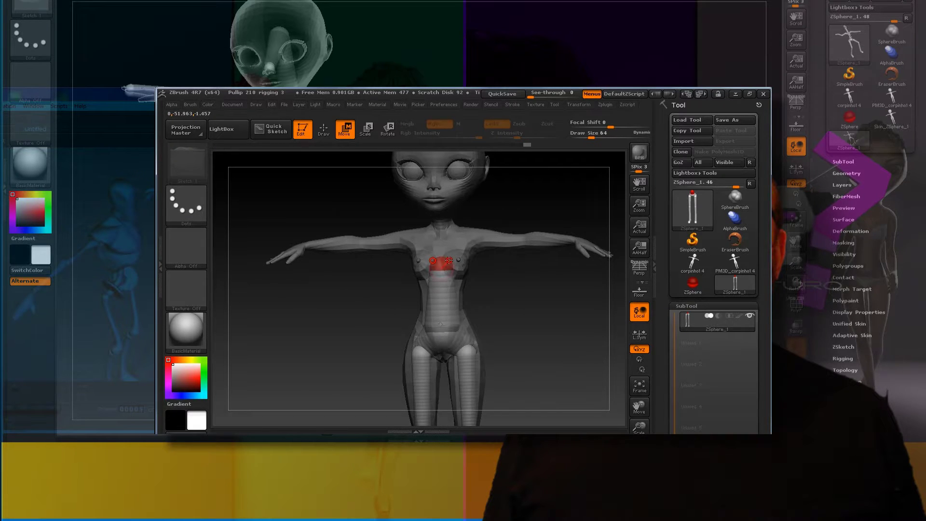
key(q)
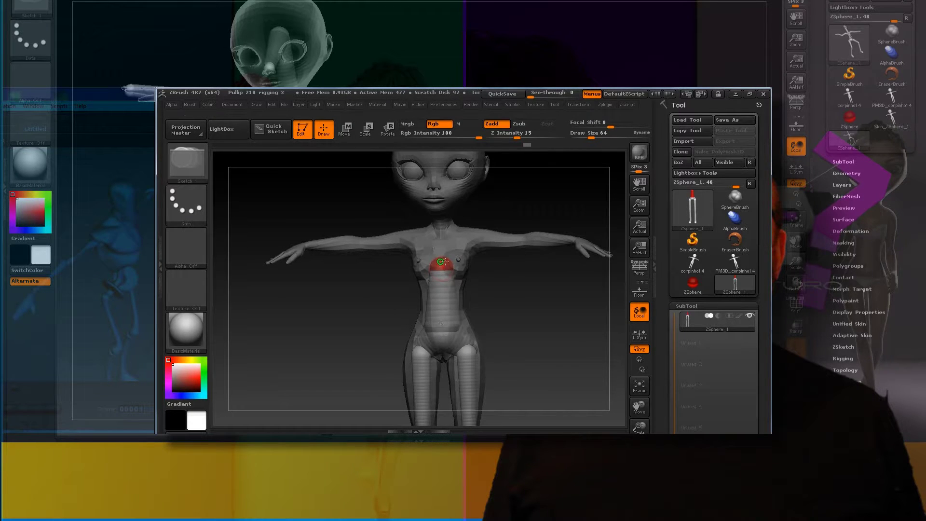
Add mirrored shoulder ZSpheres at the chest and pull one out along the upper arm.
drag(448, 263, 449, 266)
key(w)
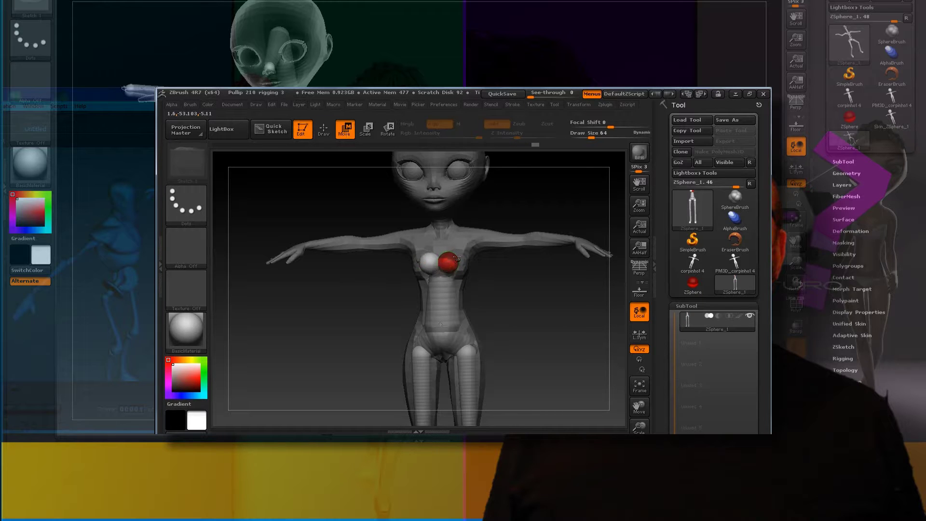
drag(454, 260, 467, 240)
drag(518, 210, 477, 219)
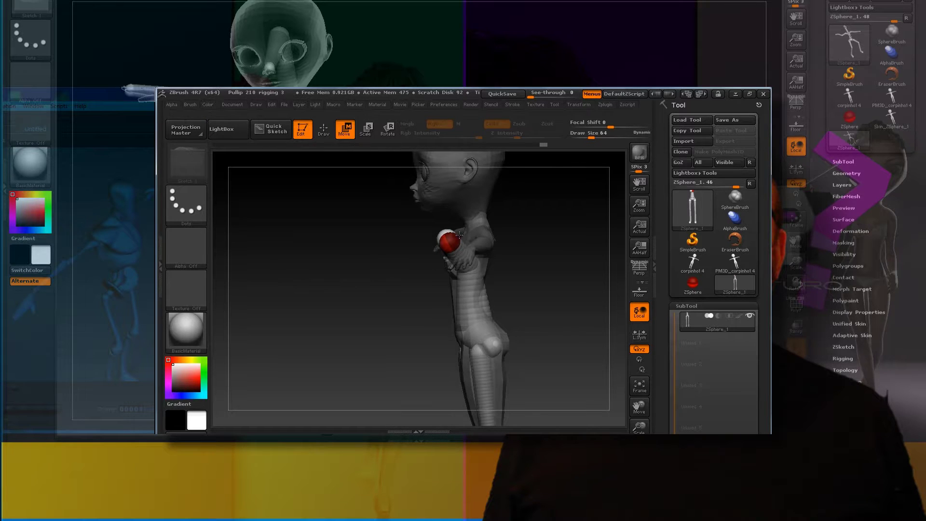
drag(449, 238, 475, 245)
drag(521, 226, 569, 210)
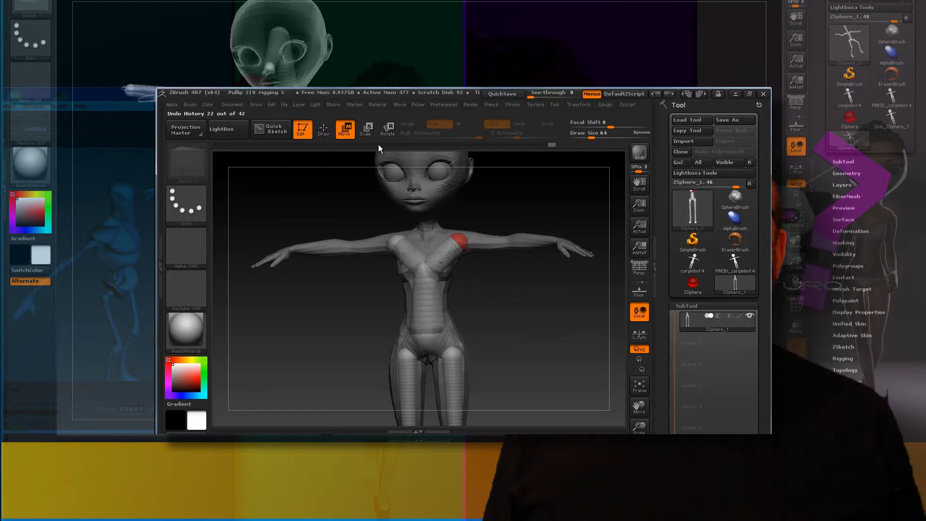
Enlarge the shoulder ZSphere to fill the upper arm.
click(366, 129)
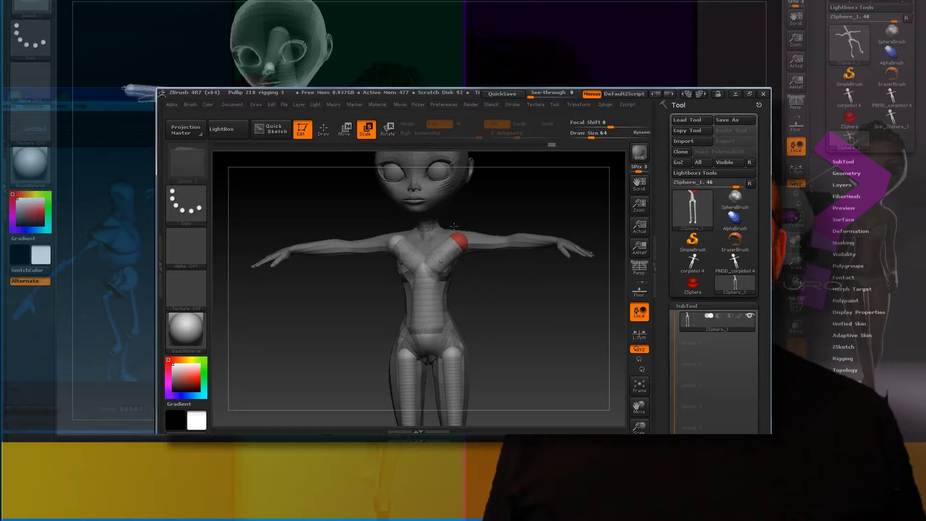
drag(456, 242, 426, 271)
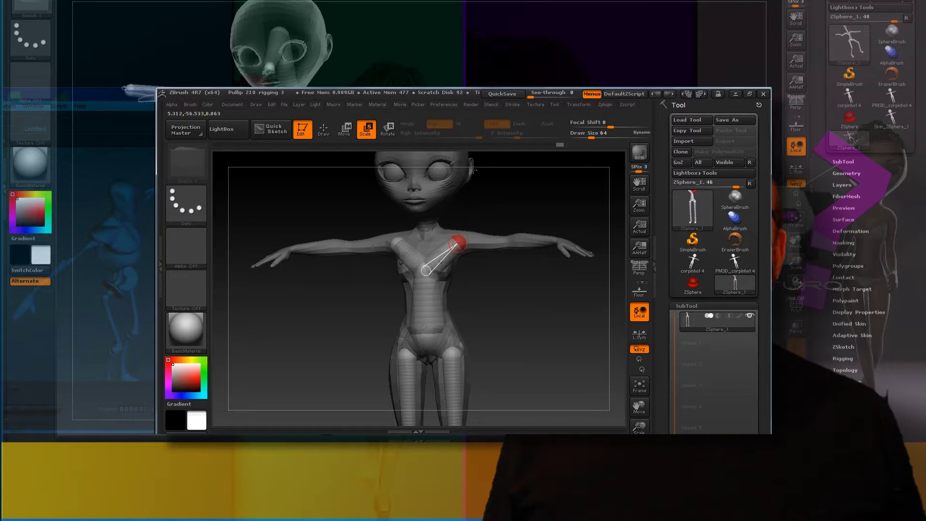
click(324, 129)
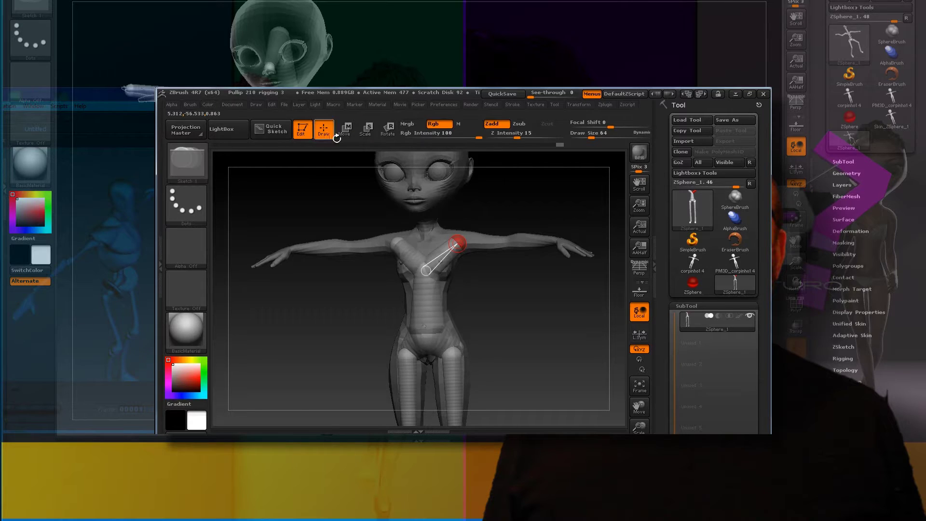
Pull the shoulder ZSphere out to the elbow and scale it to fit the arm.
key(w)
drag(467, 245, 508, 241)
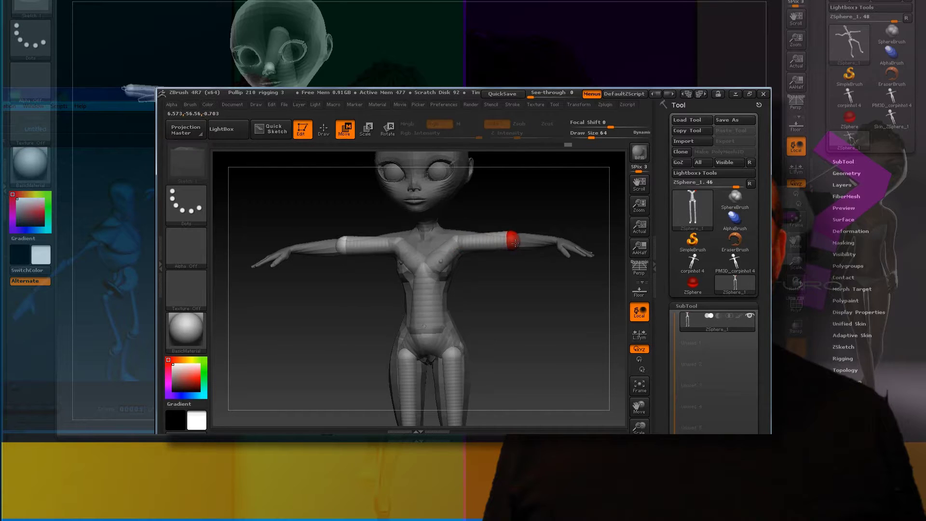
click(366, 130)
drag(506, 243, 557, 218)
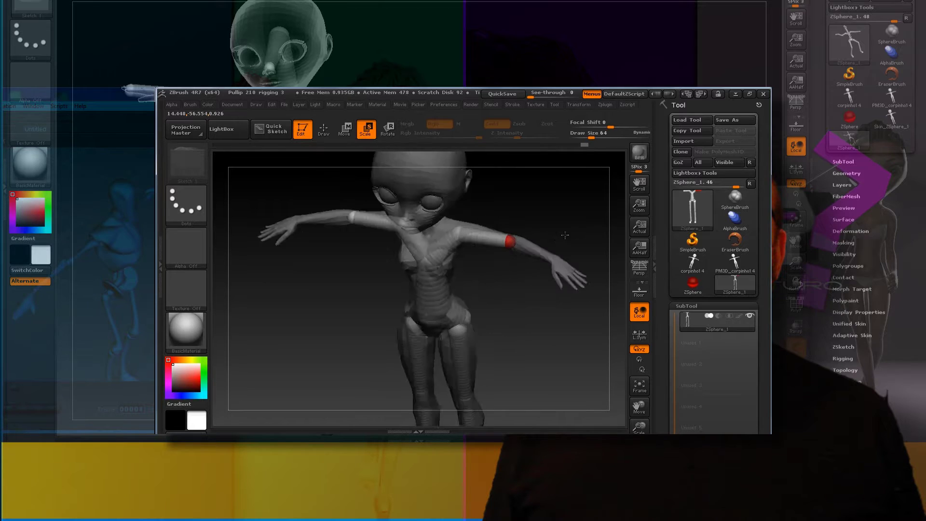
Orbit to check the arm from the side, then nudge the forearm ZSphere up into the arm.
key(q)
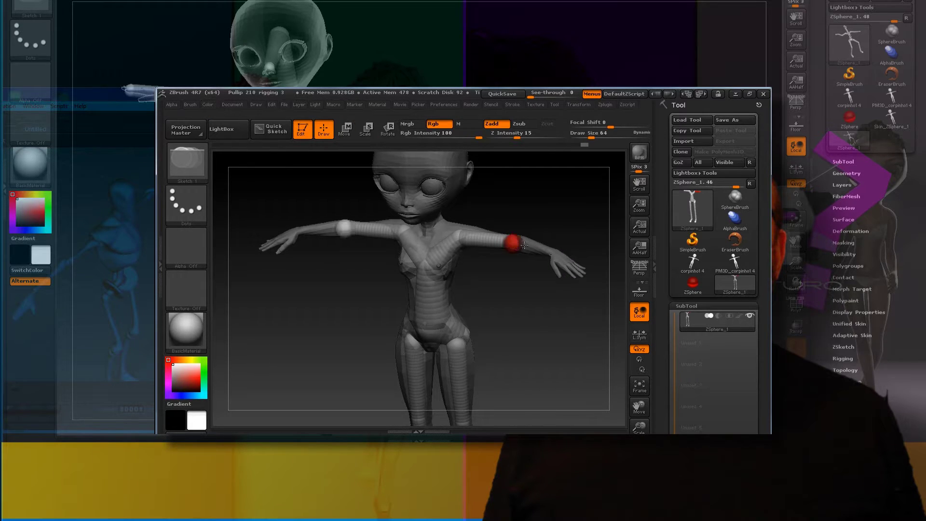
key(w)
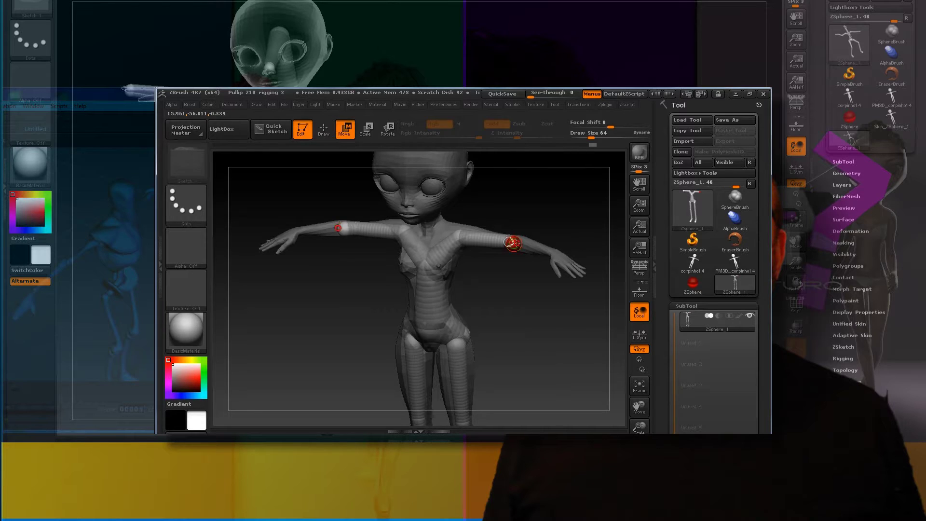
mouse_move(558, 258)
mouse_down()
mouse_move(542, 251)
mouse_move(522, 268)
mouse_up()
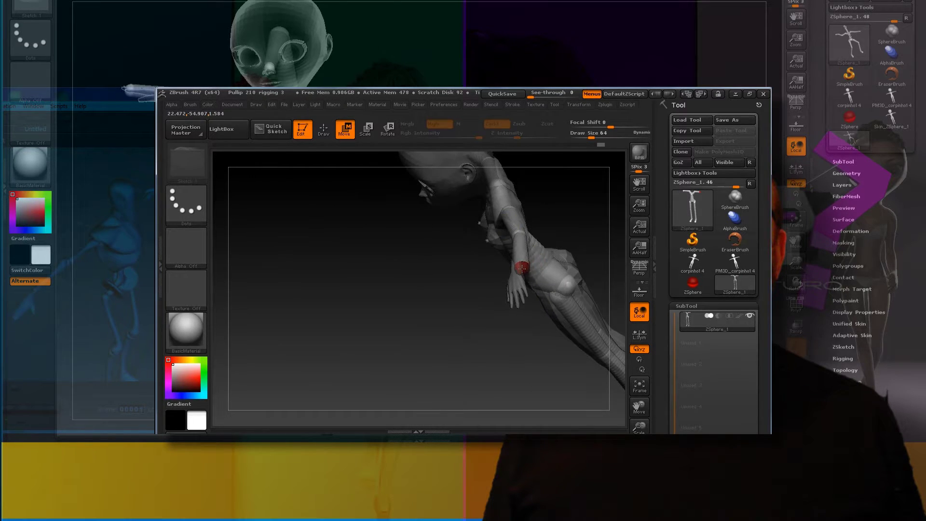
shift+drag(555, 222, 572, 201)
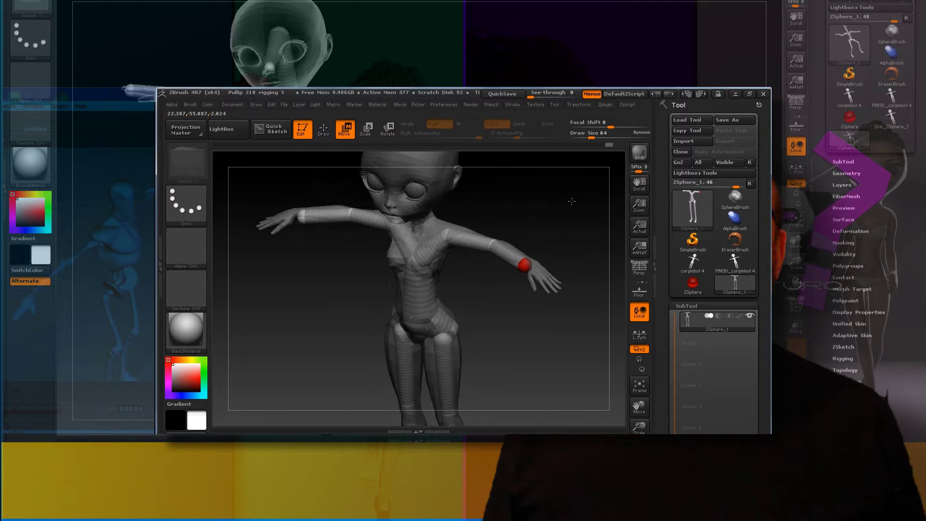
drag(527, 264, 526, 259)
key(q)
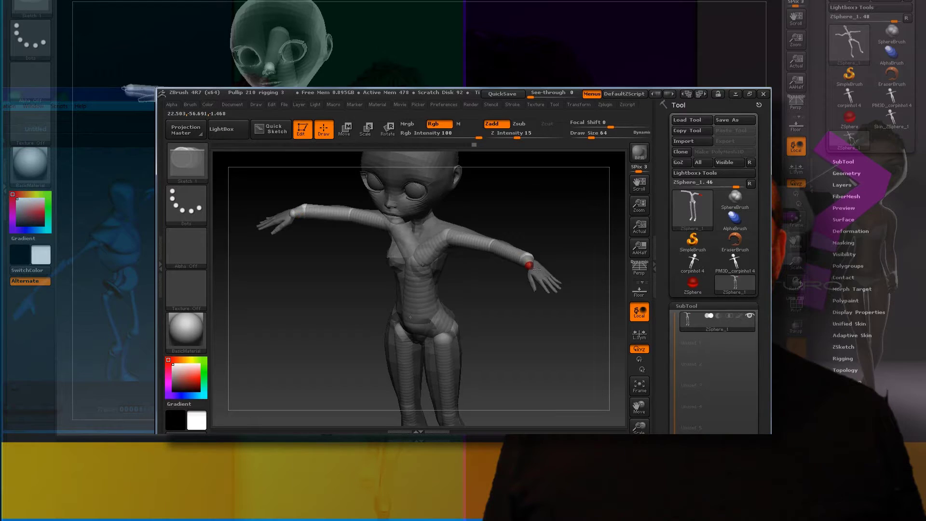
Drag the wrist ZSphere down into the hand, checking it from front and side views.
click(348, 128)
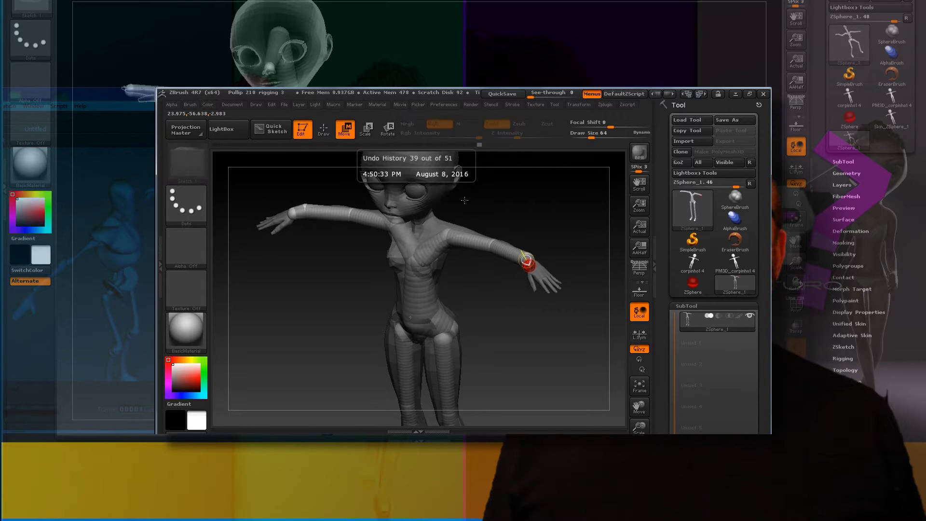
drag(529, 267, 558, 289)
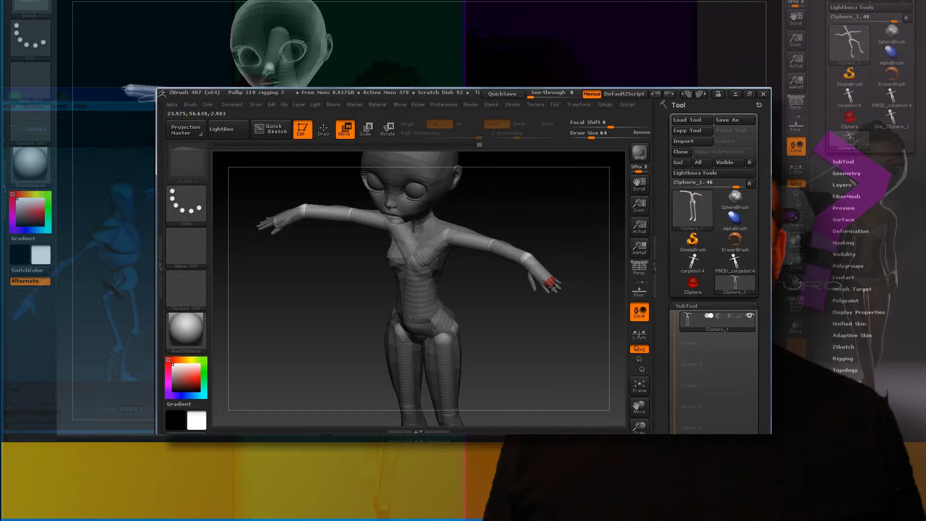
mouse_move(574, 304)
mouse_down()
mouse_move(520, 260)
mouse_move(497, 264)
mouse_move(532, 231)
mouse_move(538, 208)
mouse_up()
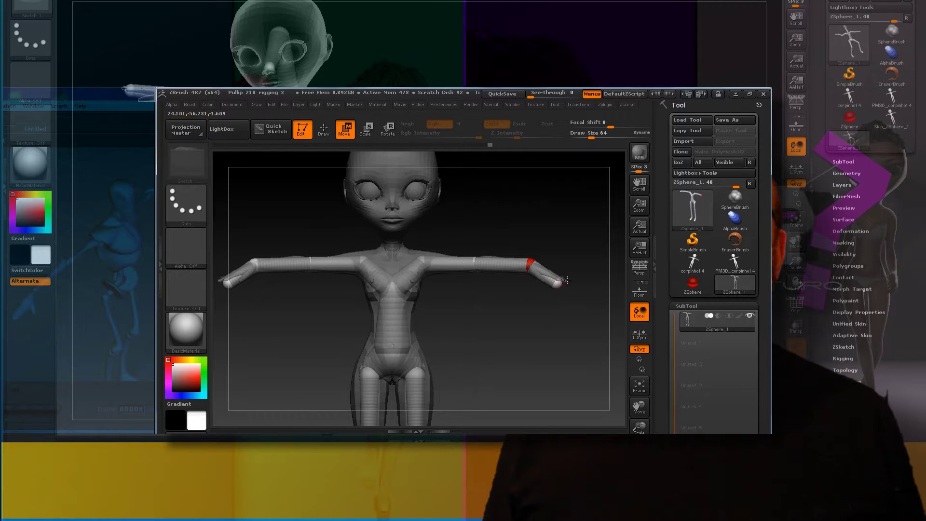
drag(585, 254, 543, 281)
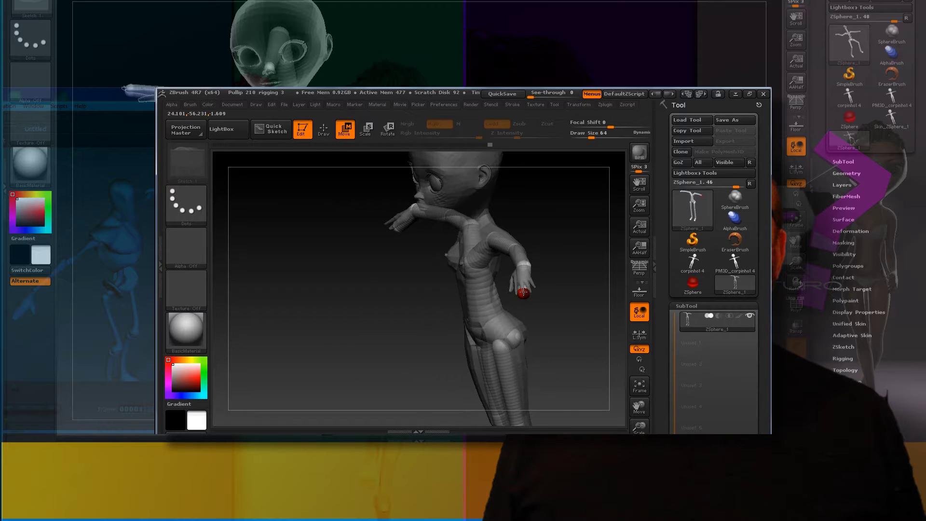
drag(550, 290, 559, 252)
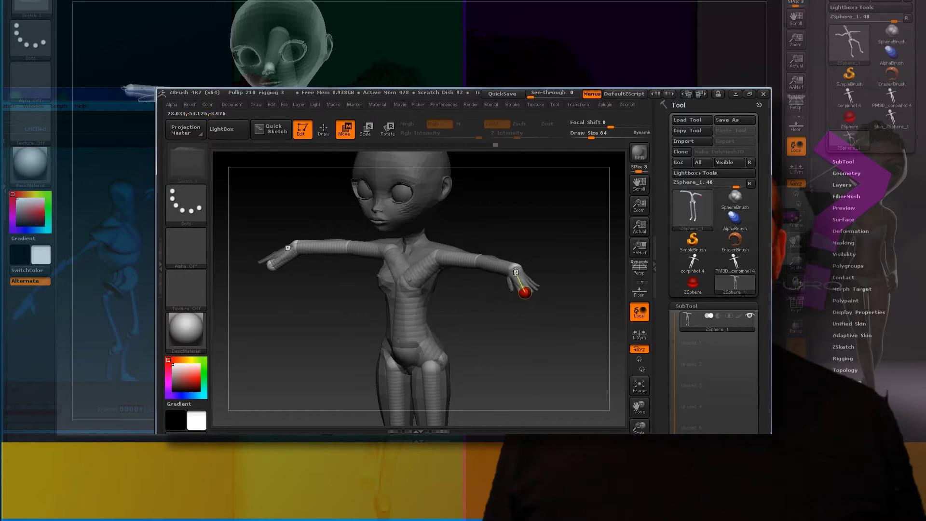
drag(551, 286, 566, 271)
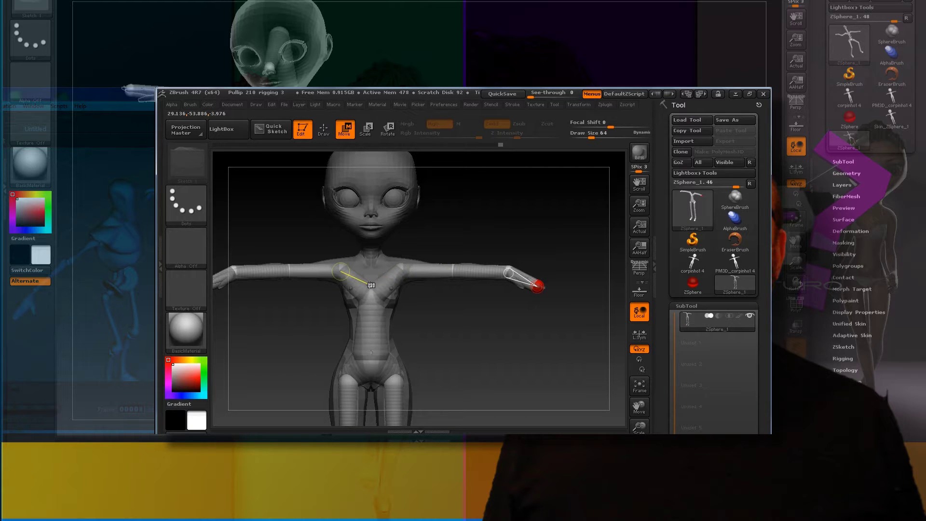
drag(372, 279, 370, 268)
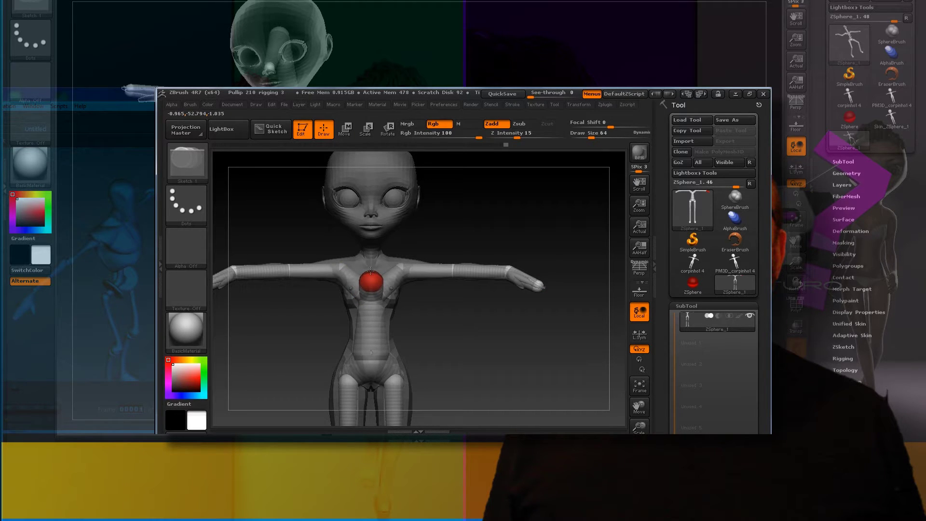
Reposition and resize the chest ZSphere, then move the neck ZSphere down onto the chest.
click(341, 134)
drag(373, 277, 371, 268)
mouse_move(458, 219)
mouse_down()
mouse_move(503, 218)
mouse_move(489, 217)
mouse_up()
click(365, 128)
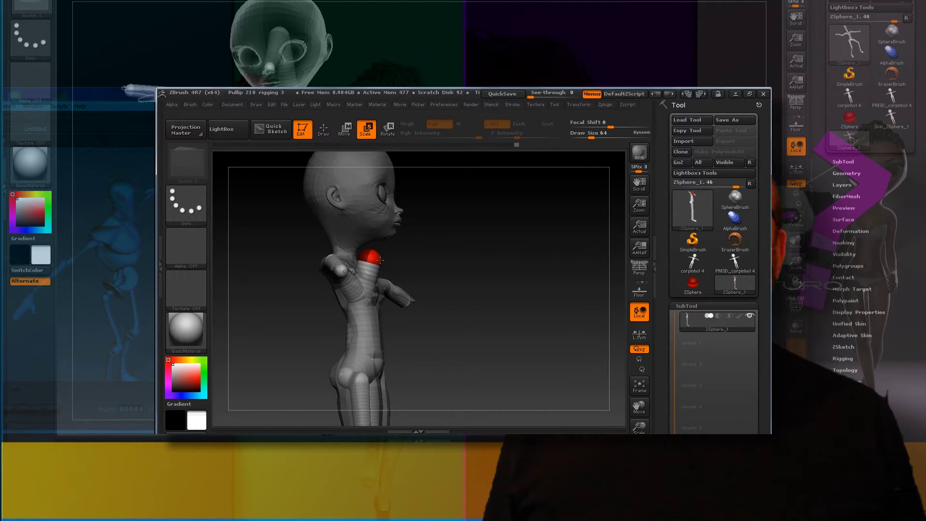
click(345, 129)
drag(369, 259, 358, 262)
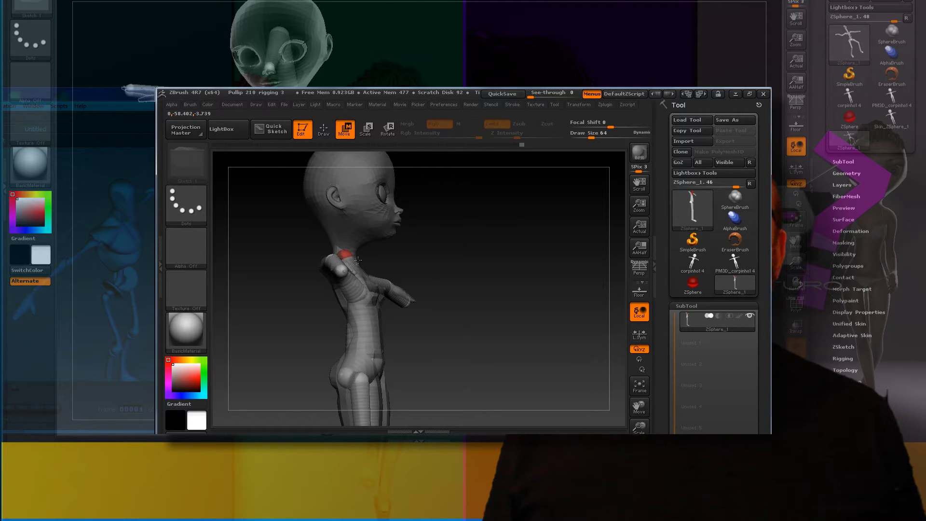
shift+drag(451, 229, 407, 238)
key(q)
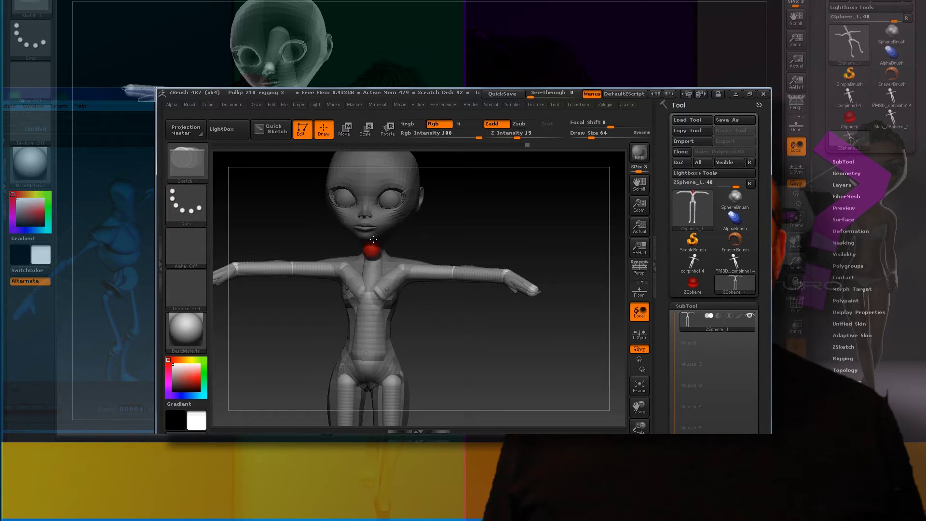
Pull the neck ZSphere up into the head and view it in side profile.
click(345, 130)
drag(374, 248, 372, 180)
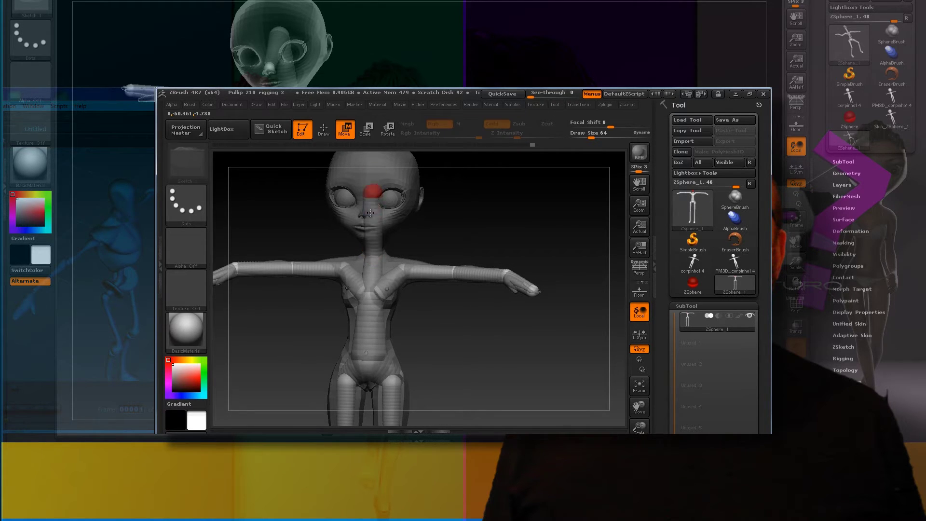
mouse_move(425, 225)
mouse_down()
mouse_move(470, 225)
mouse_move(464, 220)
mouse_up()
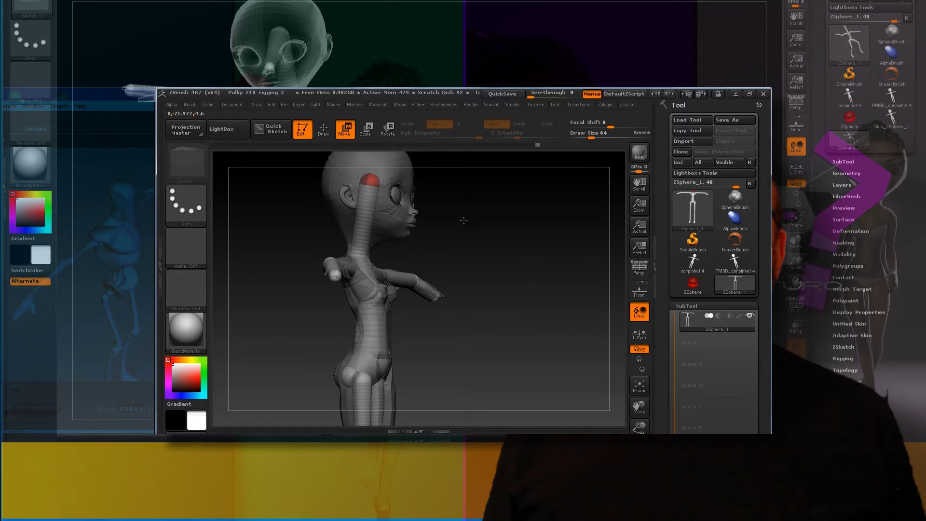
Add a head ZSphere and move it down from the forehead to sit at the nose.
click(325, 135)
mouse_move(410, 186)
mouse_down()
mouse_move(377, 190)
mouse_move(375, 182)
mouse_up()
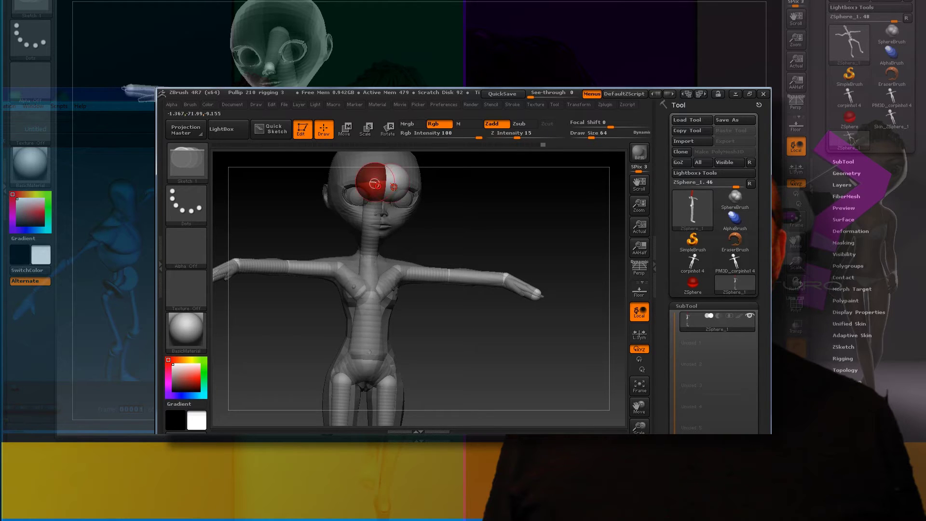
drag(442, 179, 447, 176)
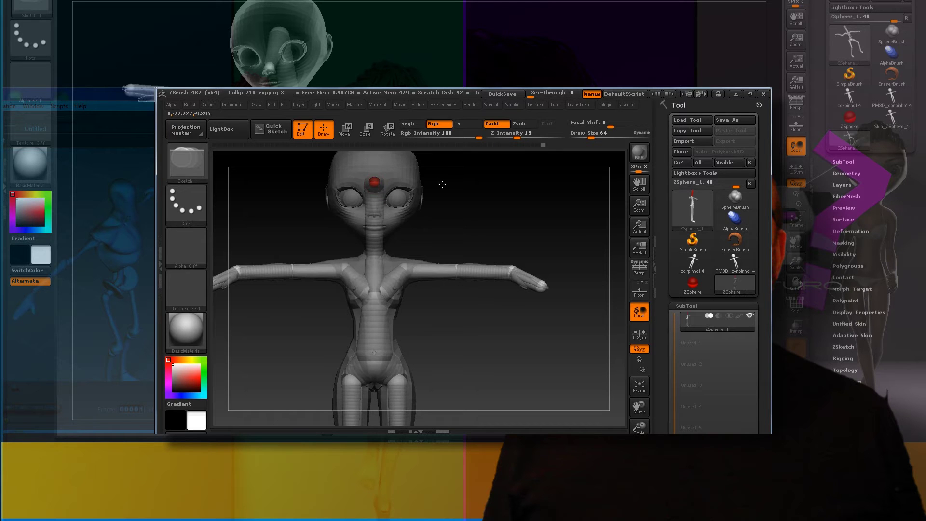
drag(440, 183, 465, 184)
click(345, 129)
drag(408, 182, 411, 213)
mouse_move(511, 198)
mouse_down()
mouse_move(438, 198)
mouse_move(454, 198)
mouse_up()
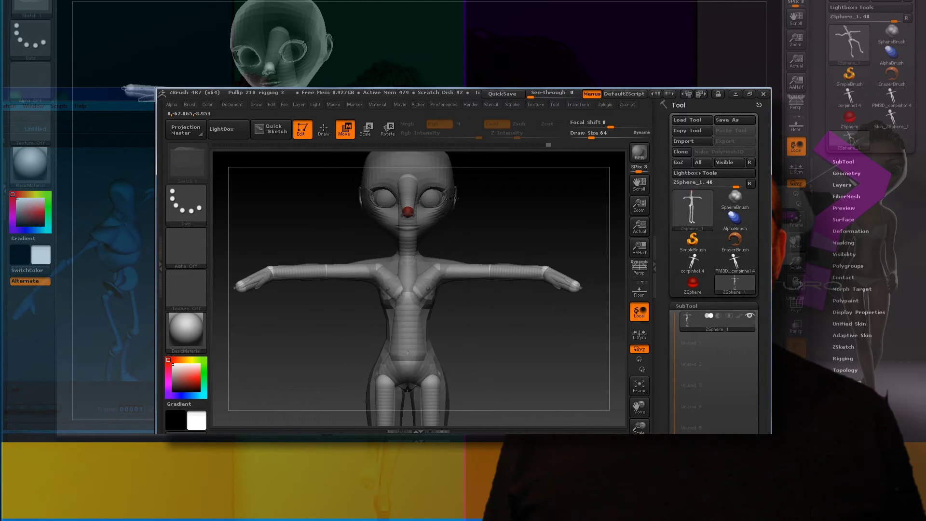
click(639, 386)
drag(506, 286, 497, 267)
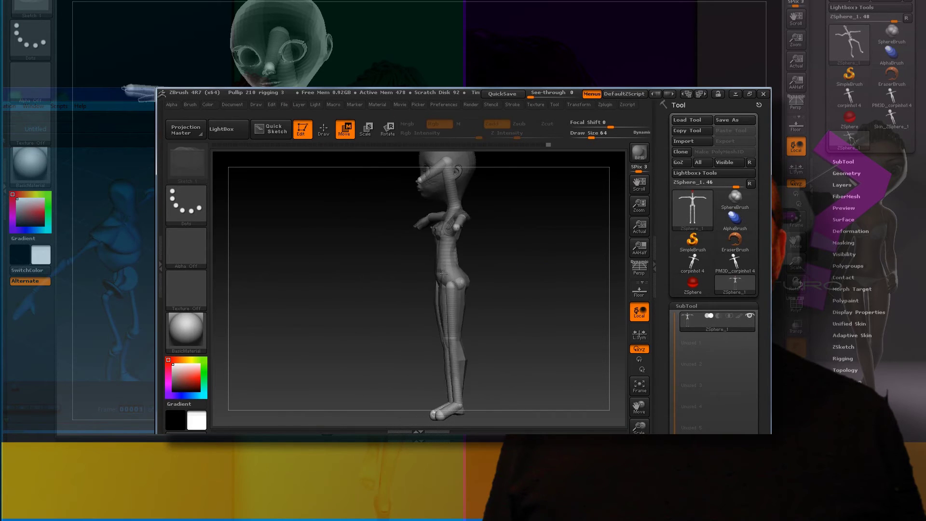